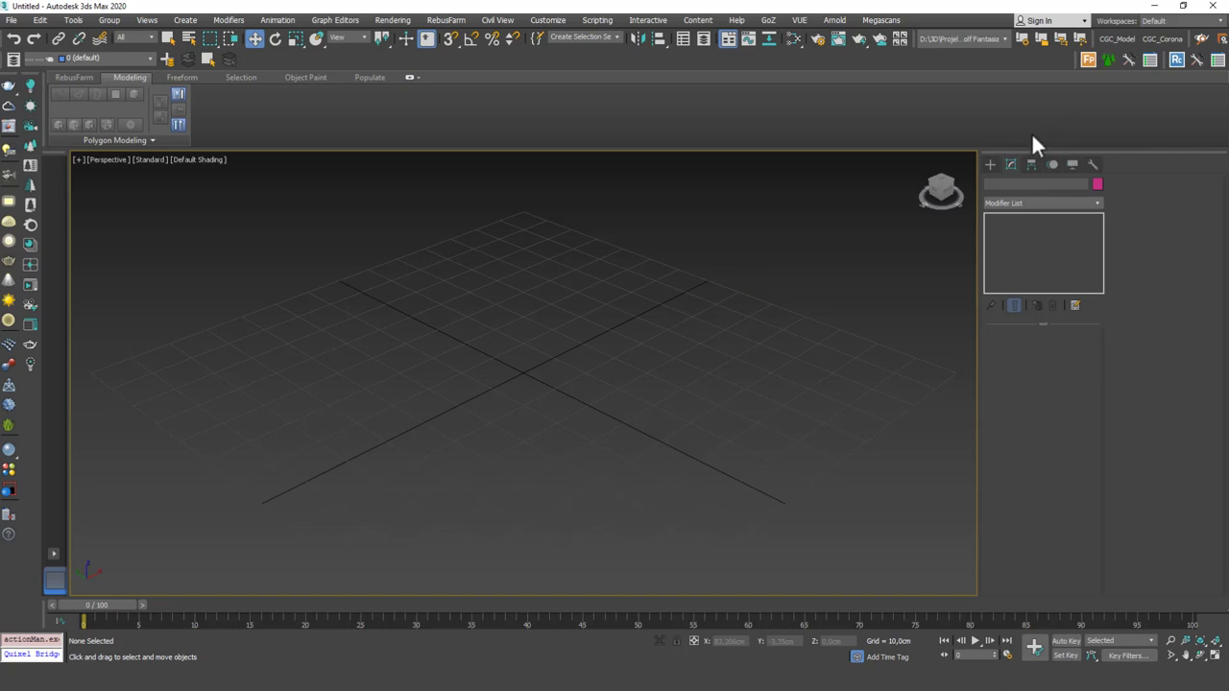
Create a rectangular plane about 68 cm long and 53 cm wide, display edged faces and hide the grid
click(990, 165)
click(1065, 295)
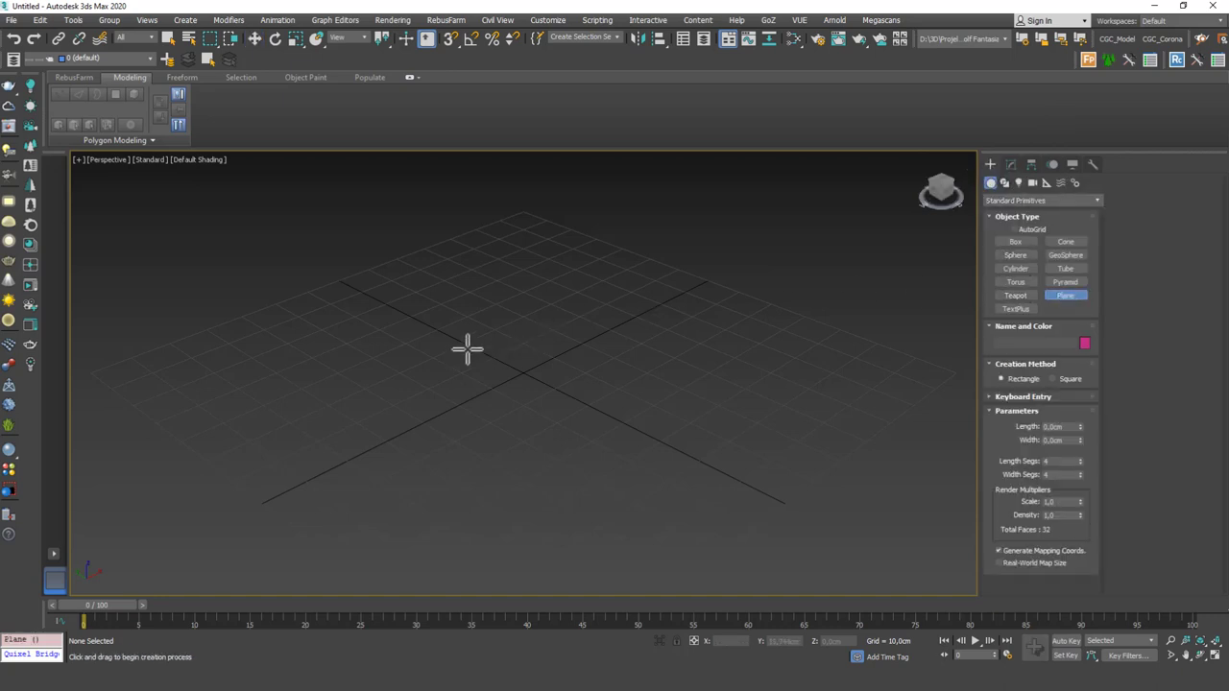
drag(474, 305, 512, 501)
key(w)
key(F4)
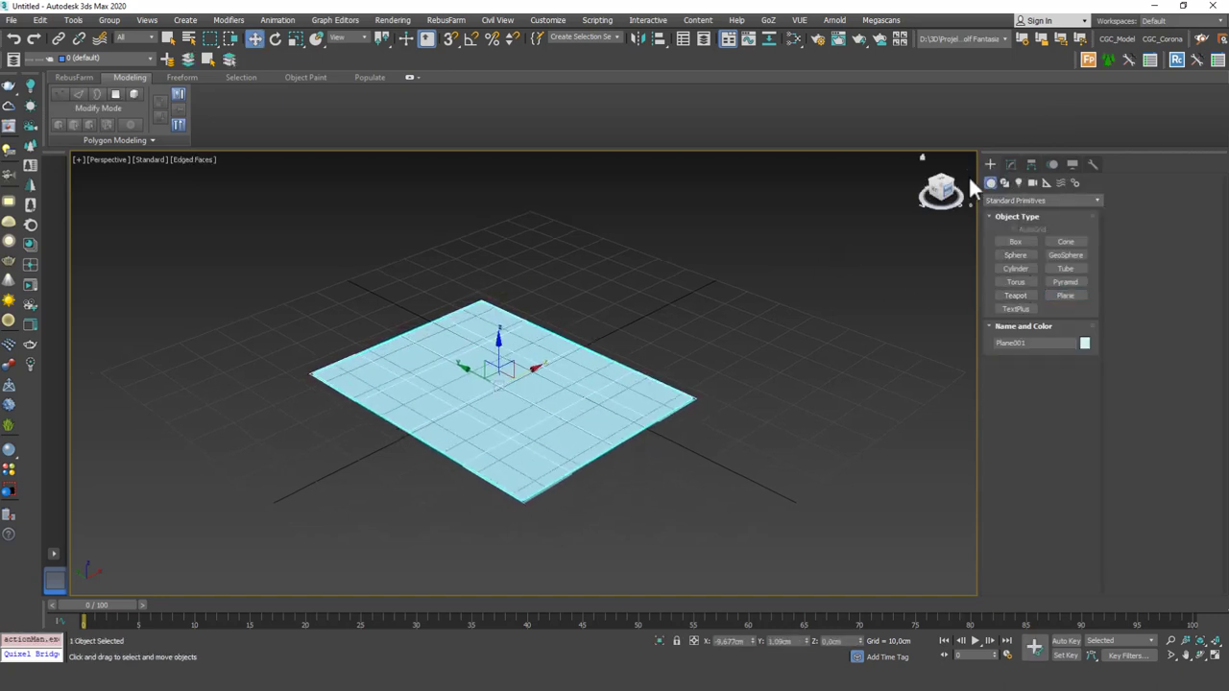
middle_drag(656, 334, 563, 324)
key(g)
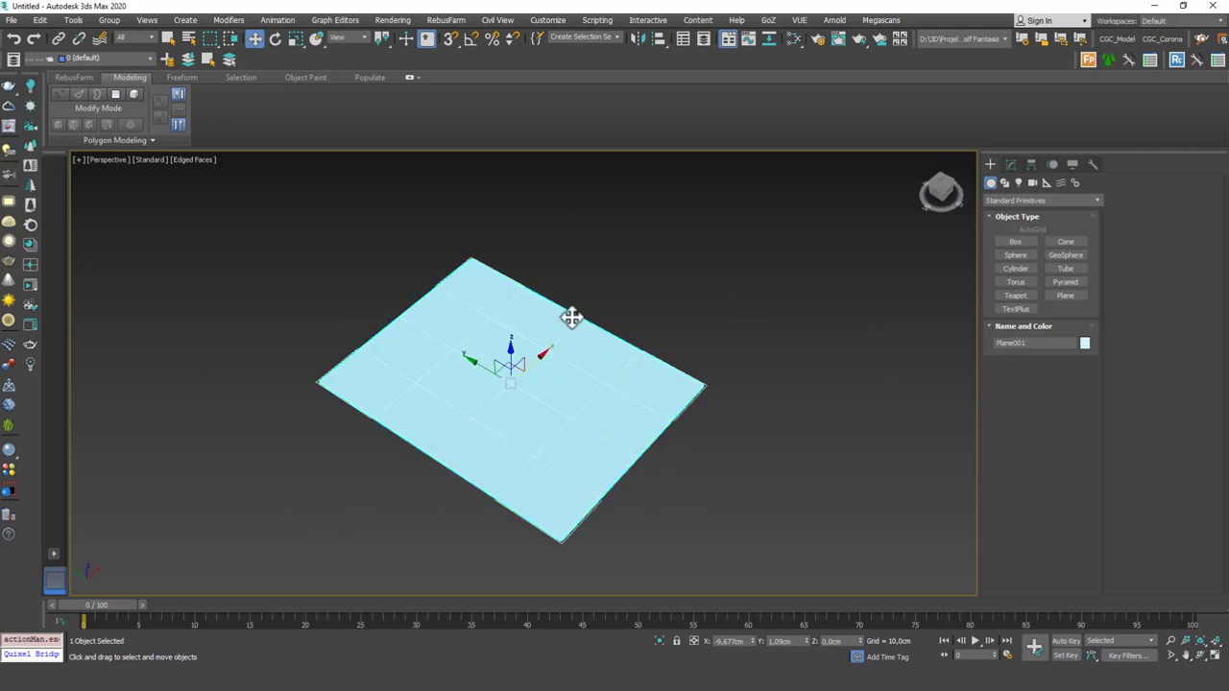
Set the plane's length and width segments to 1
click(1013, 165)
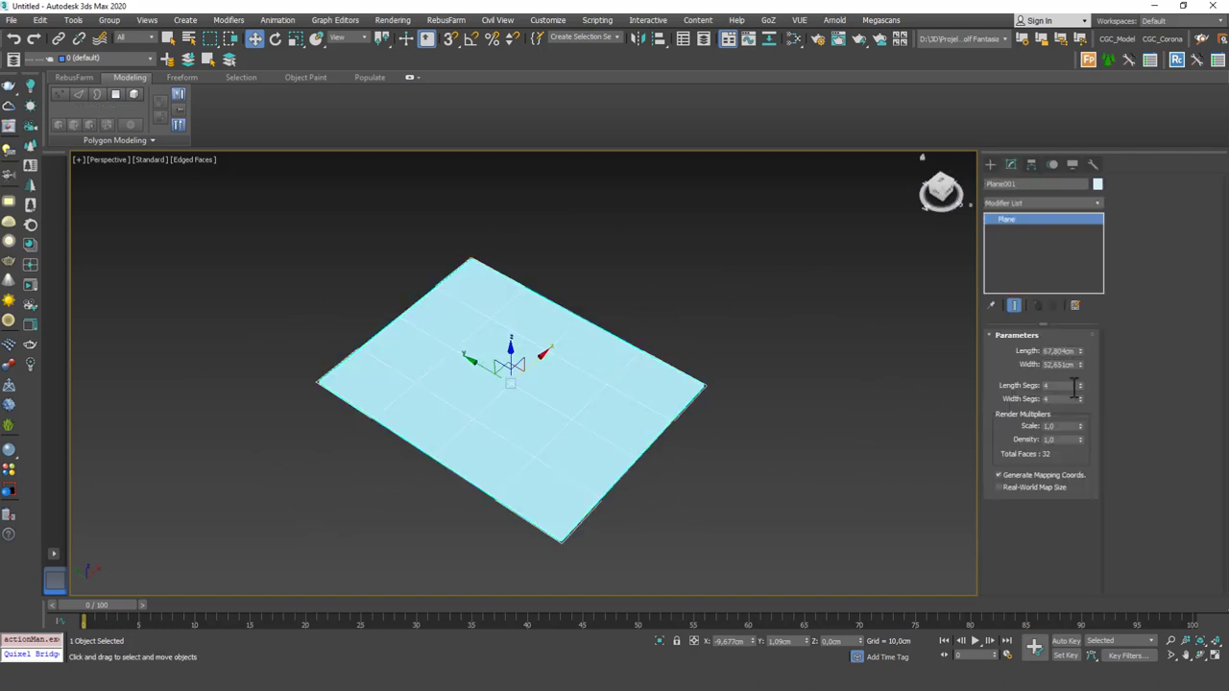
right_click(1080, 385)
right_click(1080, 397)
Clone the plane to a position about 28 cm higher and about 40 cm away along the negative Y axis
mouse_move(967, 376)
alt+middle_down()
mouse_move(686, 422)
mouse_move(659, 419)
mouse_move(678, 406)
mouse_move(687, 417)
mouse_move(549, 404)
mouse_move(502, 359)
alt+middle_up()
shift+drag(510, 356, 680, 257)
click(617, 390)
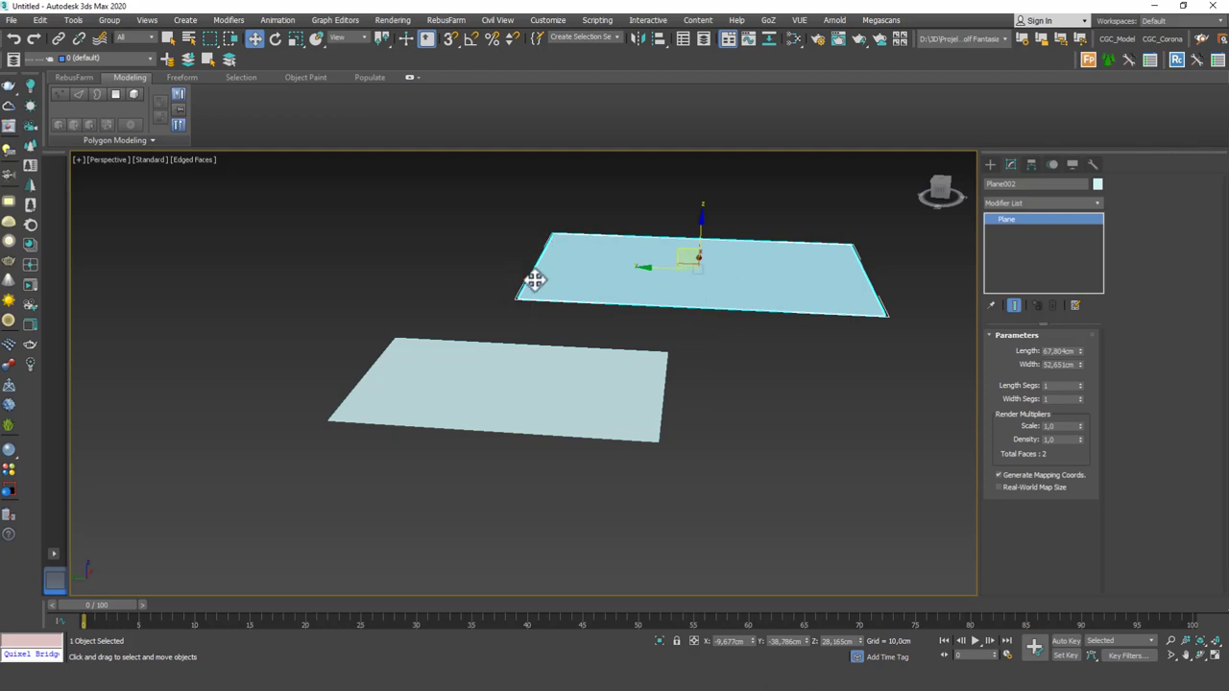
Add an Edit Poly modifier to the lower plane and attach the upper plane to it
alt+middle_drag(554, 256, 598, 296)
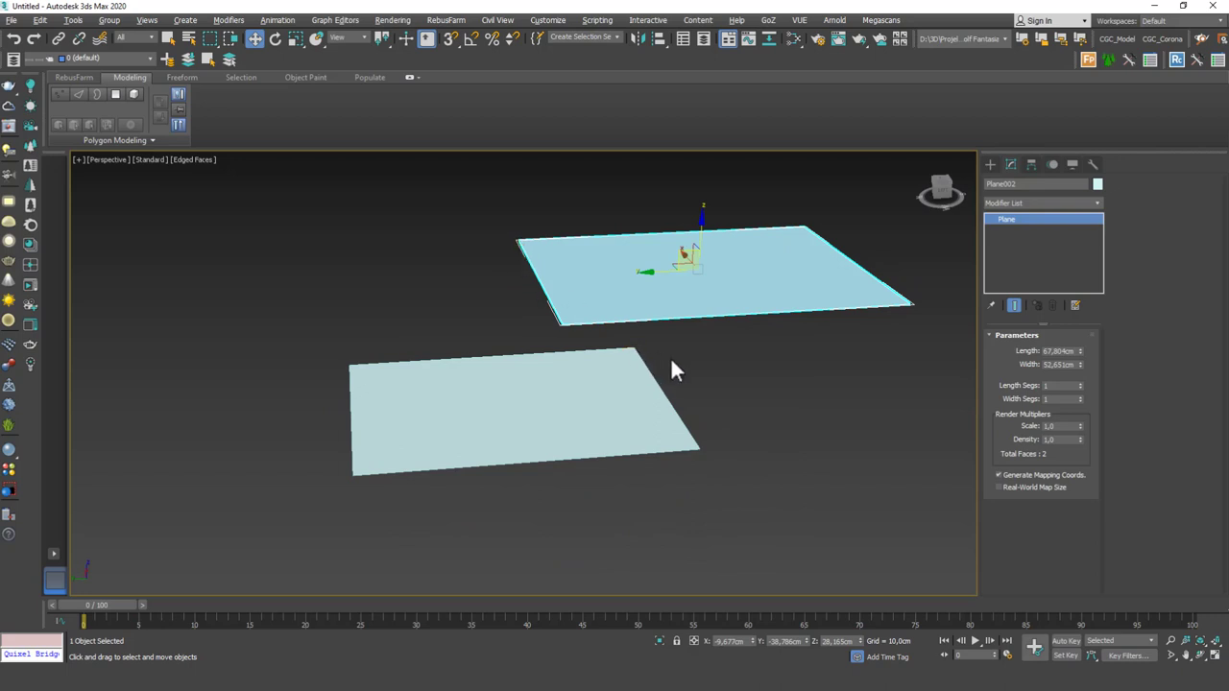
click(635, 376)
click(1056, 202)
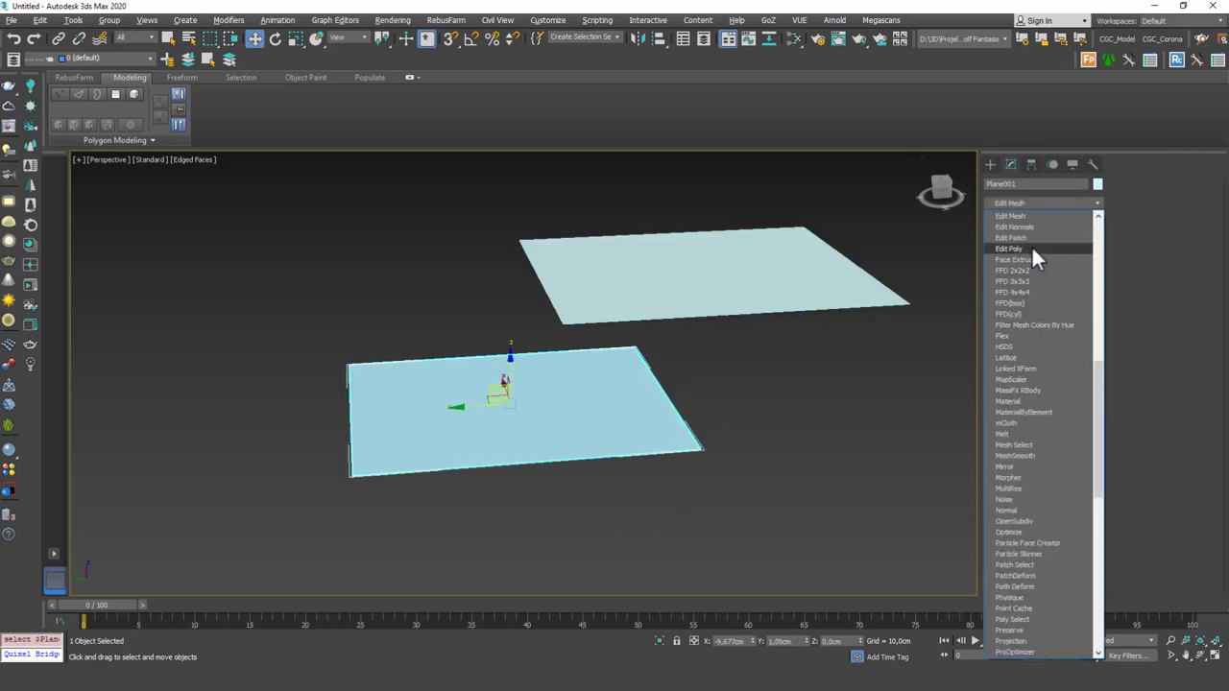
click(1017, 249)
click(1133, 277)
click(826, 285)
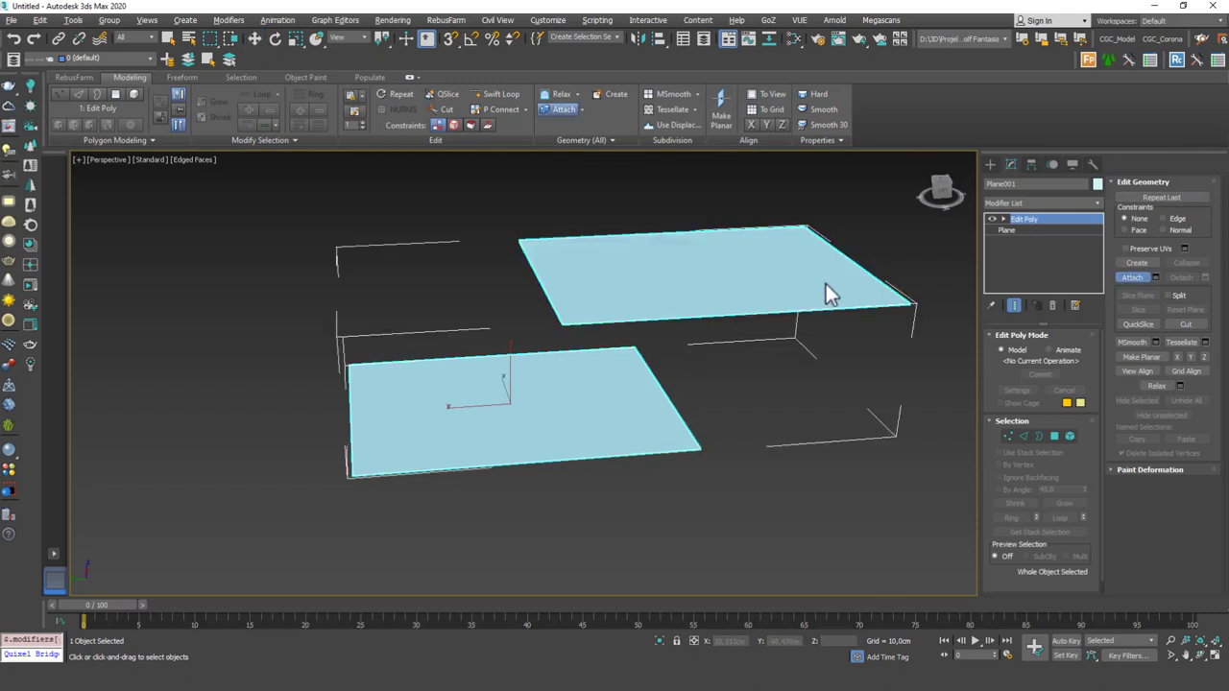
alt+middle_drag(631, 363, 764, 361)
key(w)
Switch to vertex editing and inspect the facing corner vertices of the upper and lower planes
alt+middle_drag(851, 261, 755, 370)
alt+middle_drag(647, 326, 717, 337)
key(1)
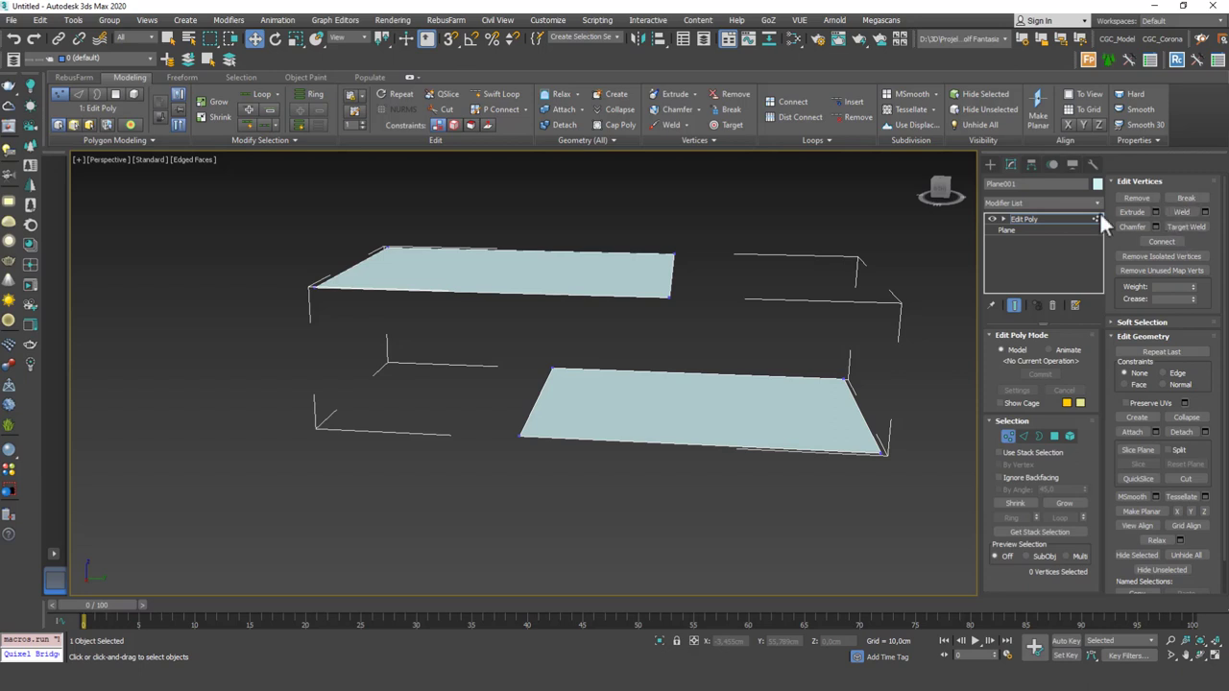
scroll(747, 308, up, 3)
middle_drag(747, 335, 736, 291)
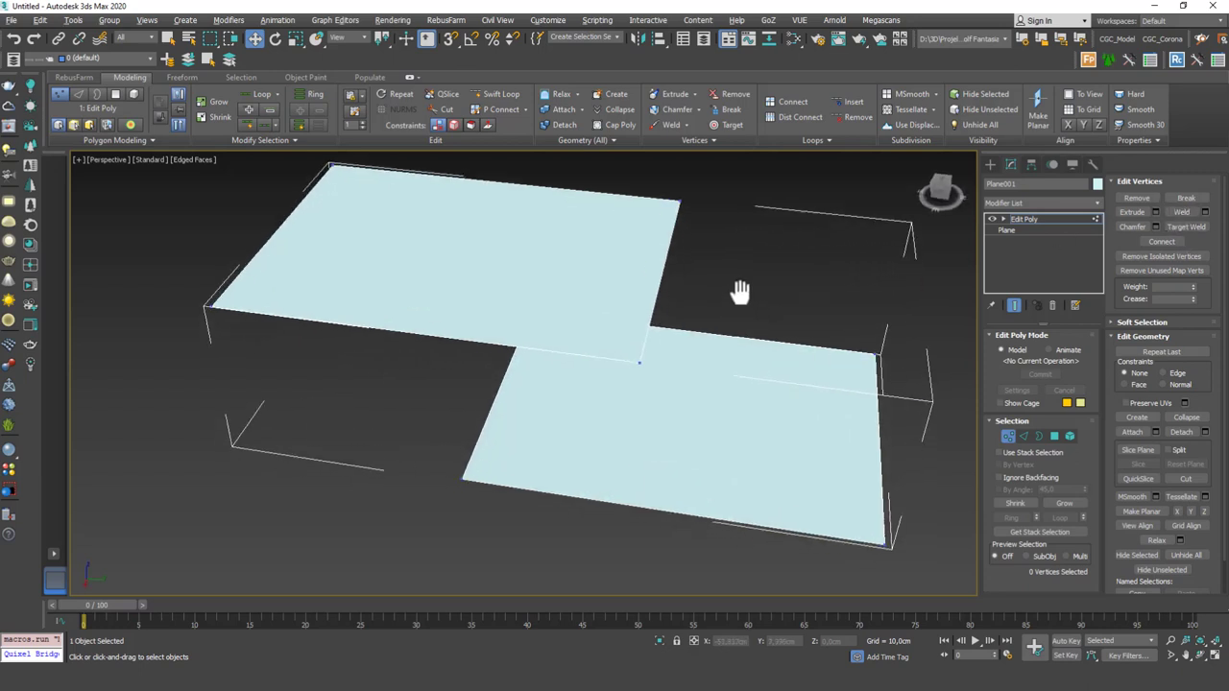
scroll(730, 279, down, 2)
scroll(722, 278, up, 4)
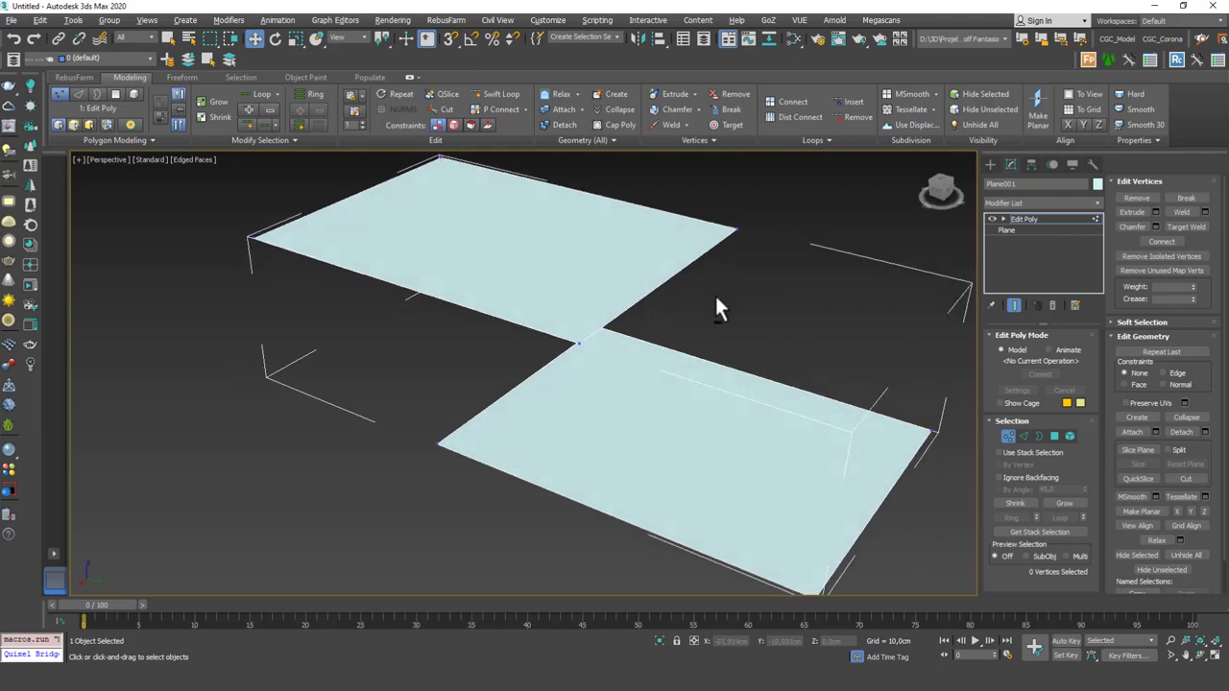
middle_drag(746, 290, 729, 284)
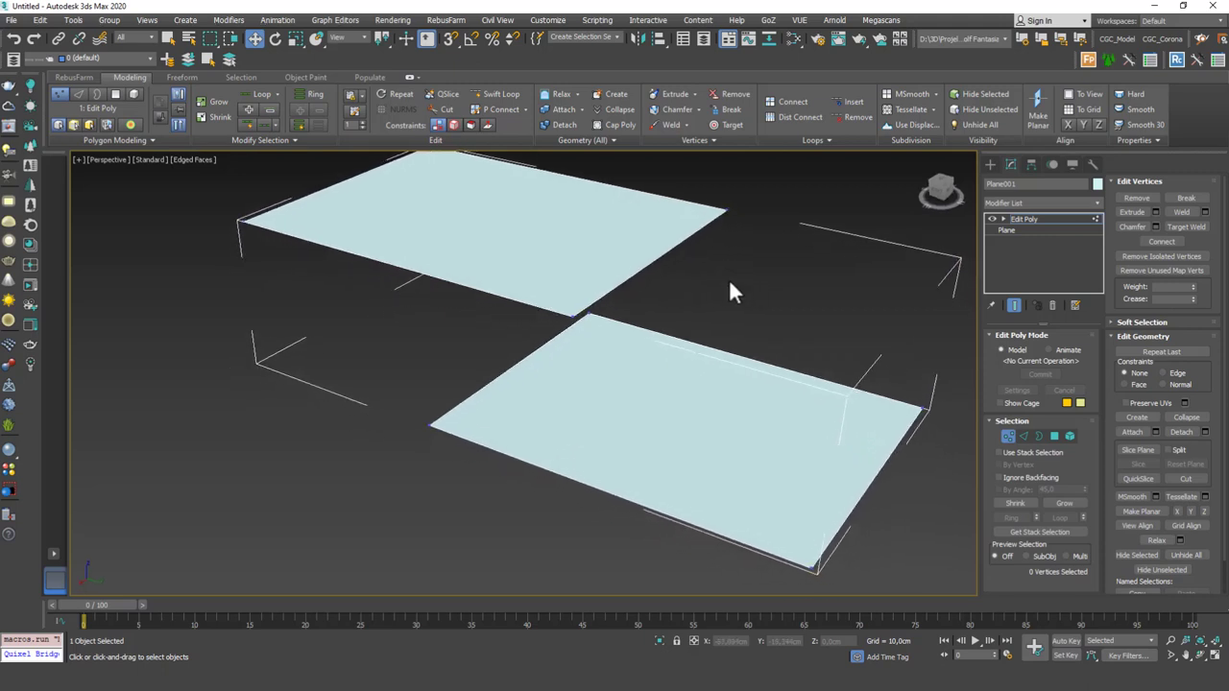
click(724, 206)
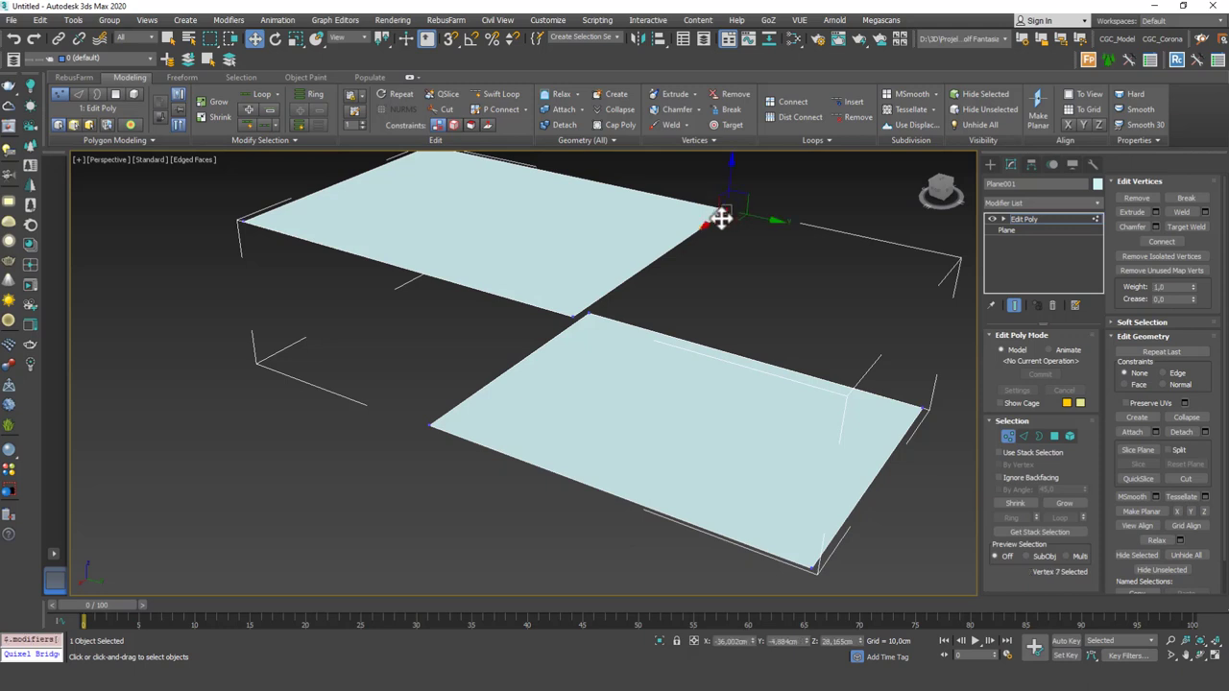
click(590, 315)
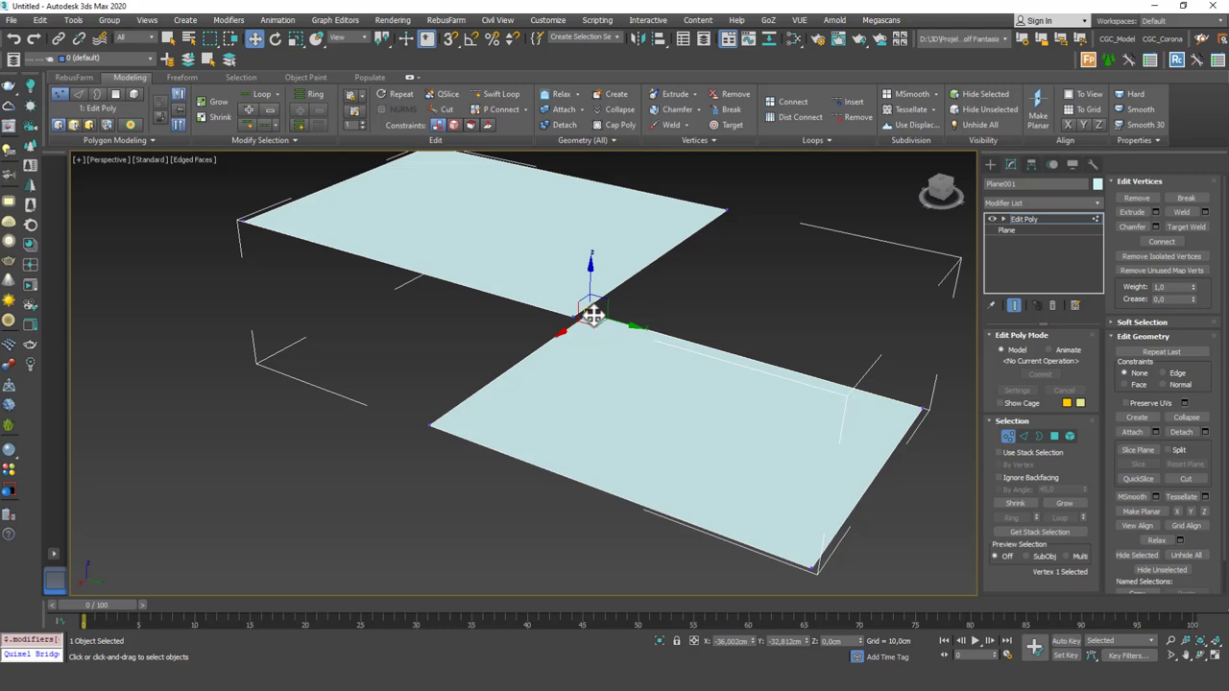
click(671, 316)
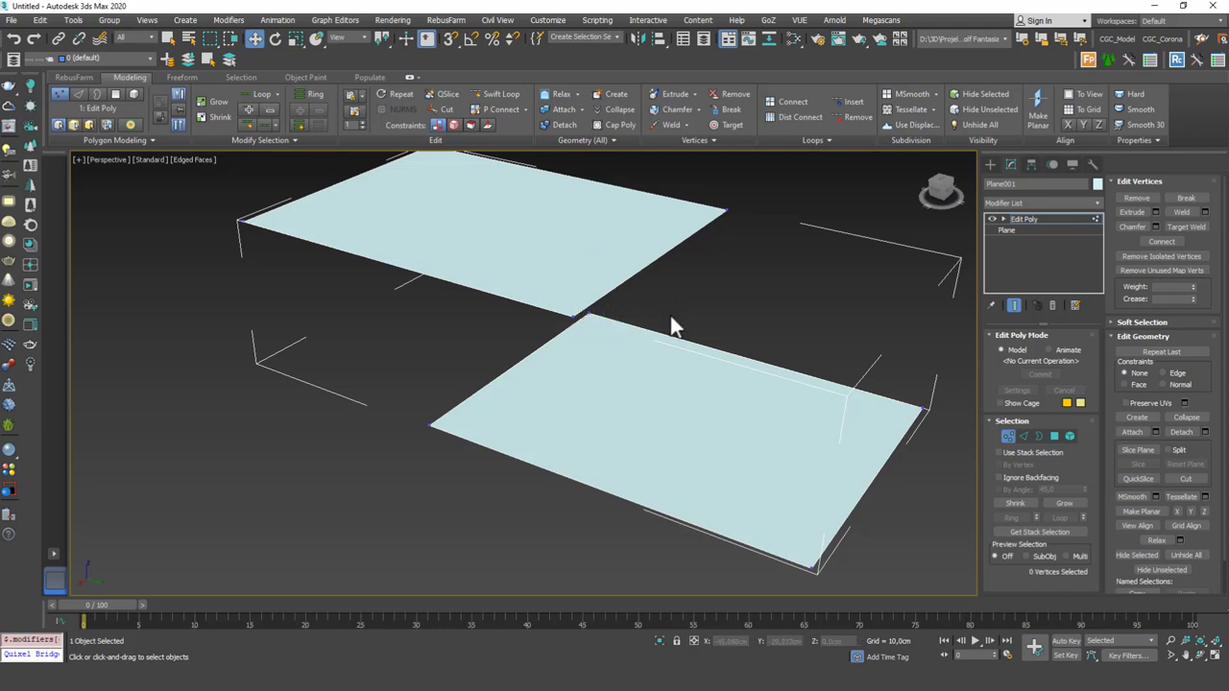
Turn on snapping and move the upper plane's near corner vertex exactly onto the lower plane's corner vertex
click(727, 210)
alt+middle_drag(724, 262, 557, 263)
scroll(549, 274, up, 4)
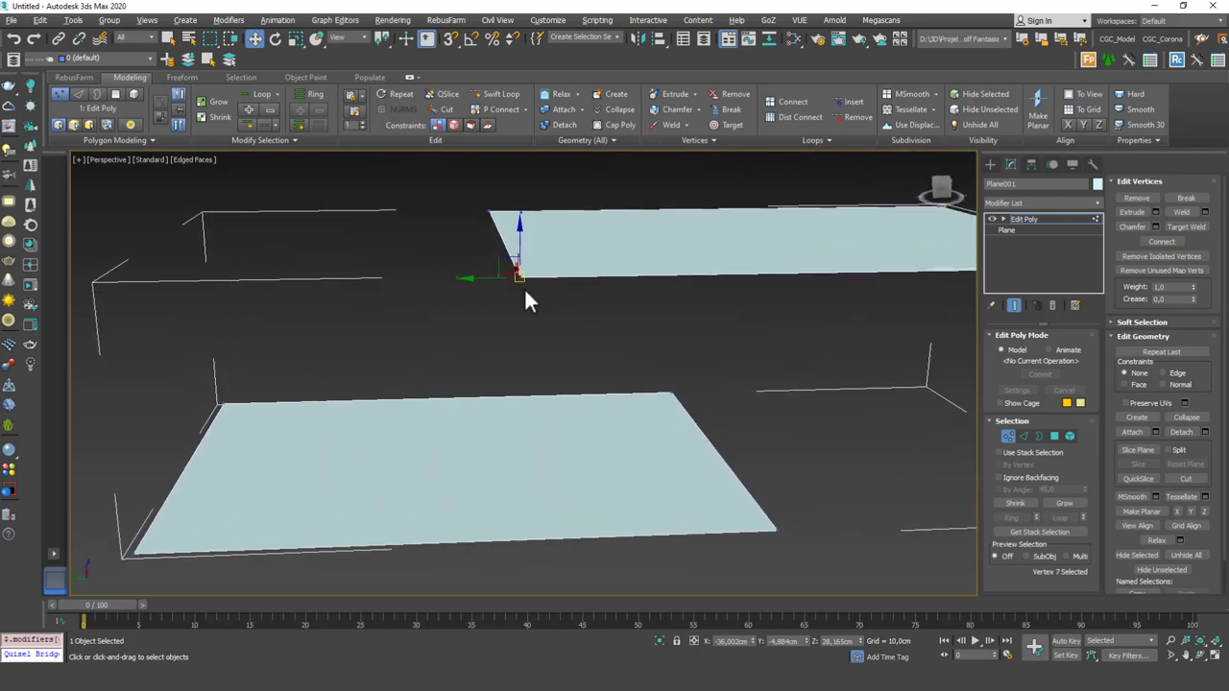
click(447, 39)
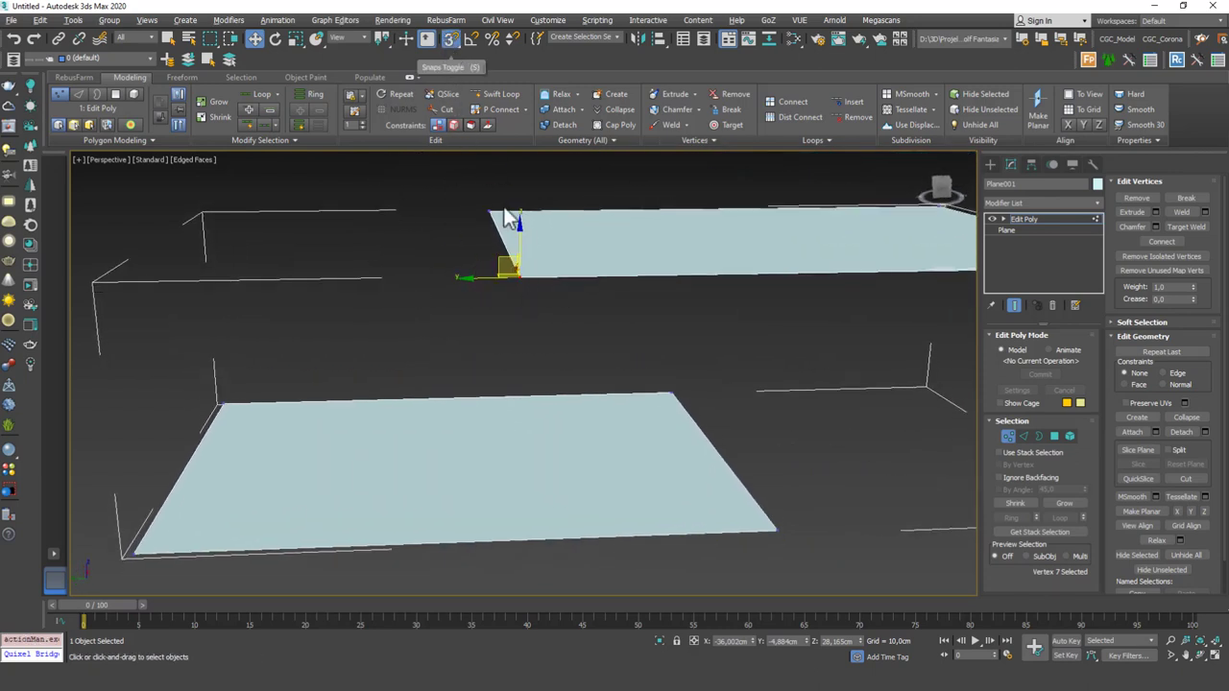
drag(519, 277, 773, 513)
scroll(706, 442, up, 2)
scroll(705, 442, up, 3)
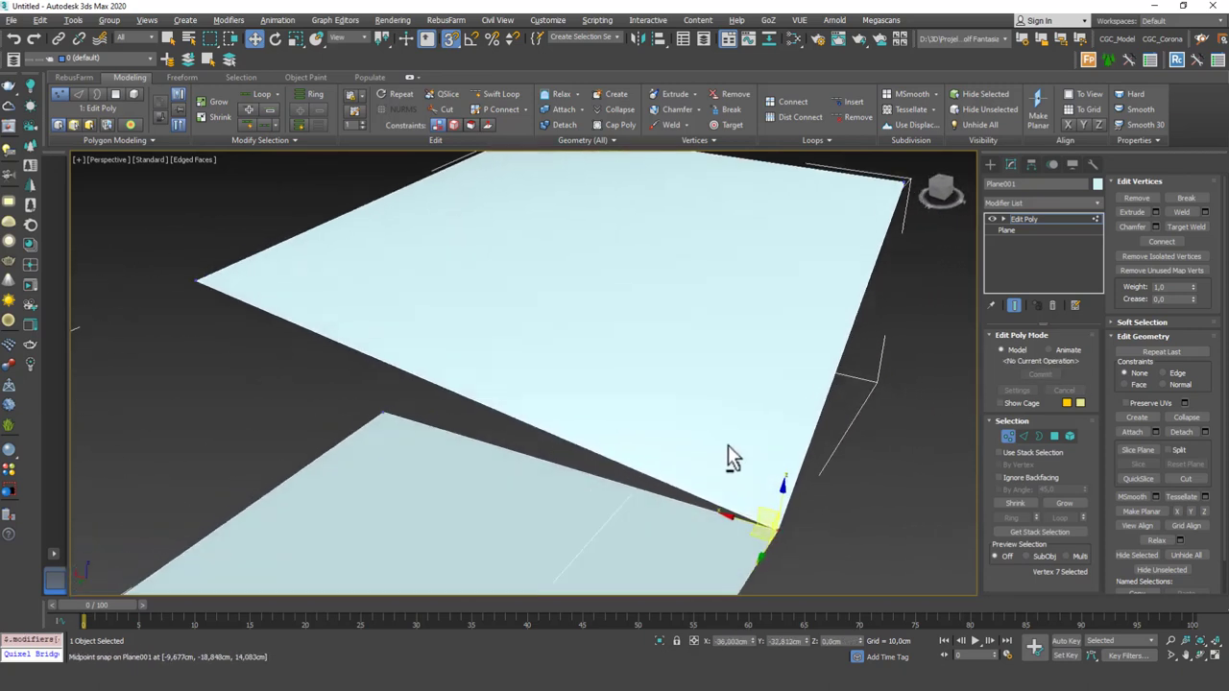
middle_drag(730, 461, 700, 437)
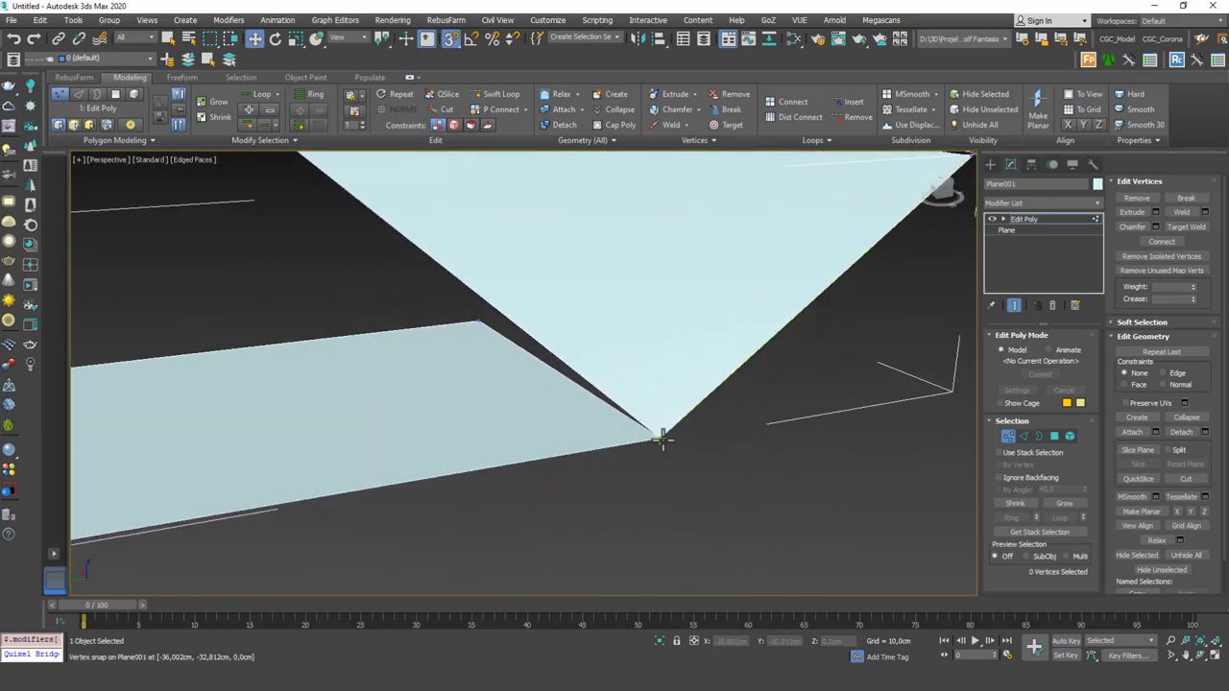
Select both overlapping corner vertices, then raise only the upper plane's vertex to about 4 cm in Z
drag(705, 497, 639, 412)
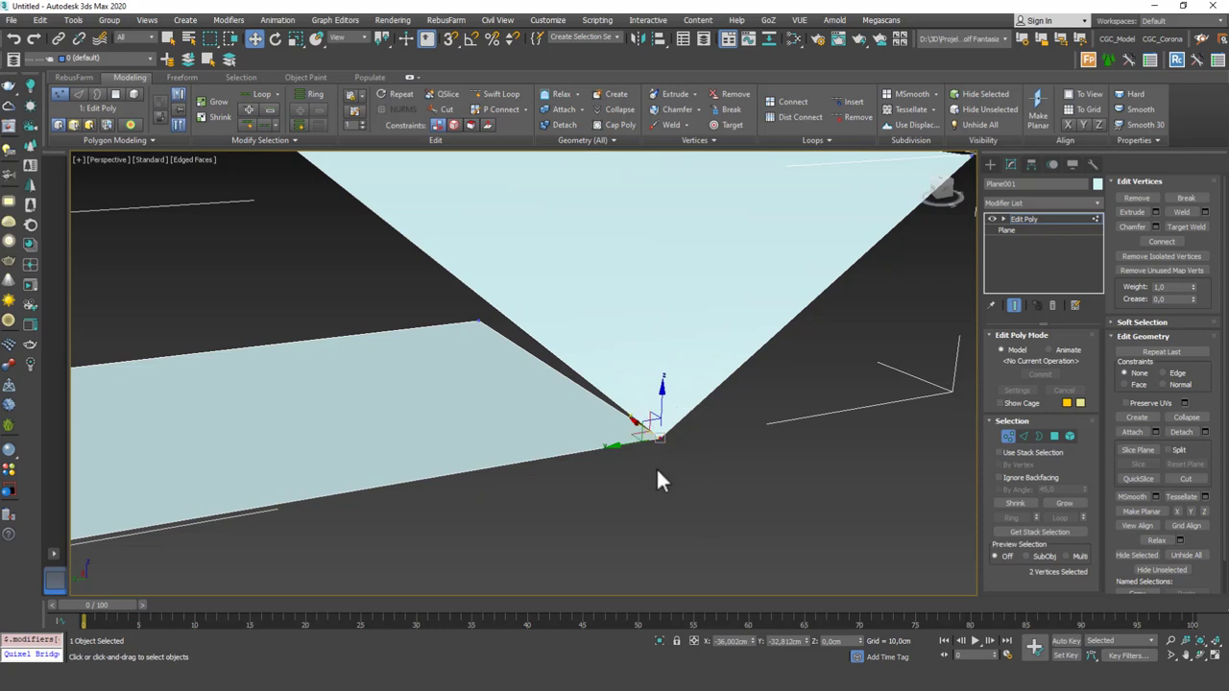
click(664, 440)
drag(656, 398, 659, 360)
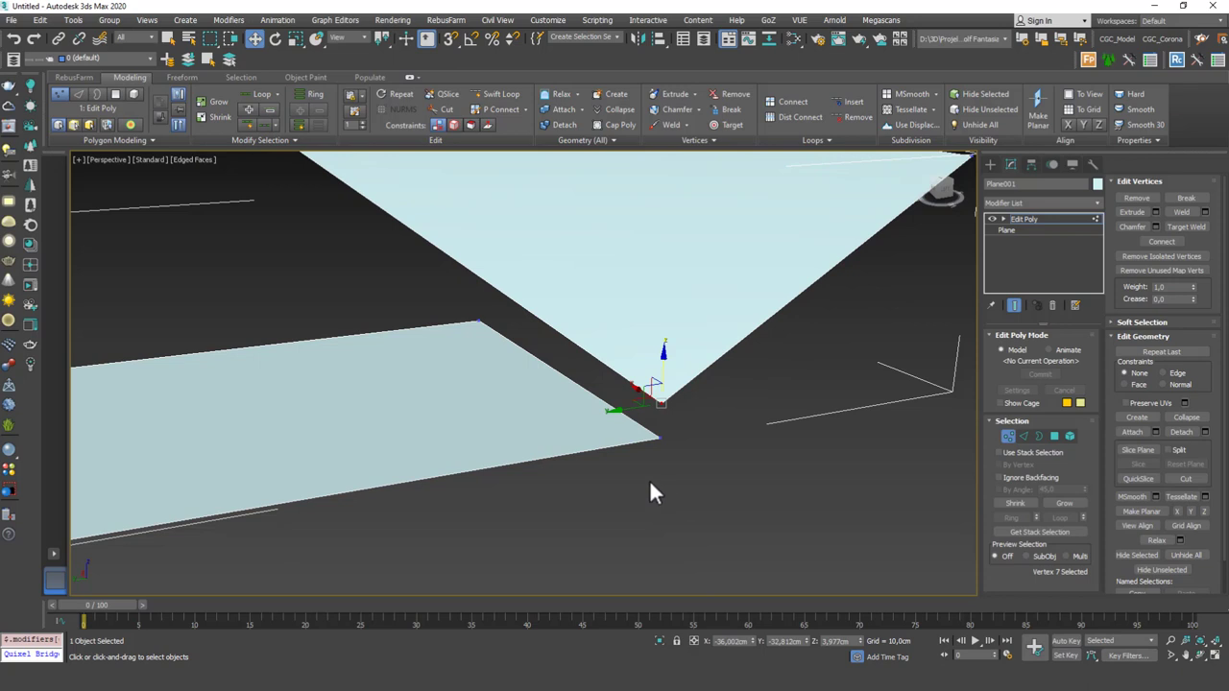
Connect the lower plane's two long opposite edges with one new edge across the middle
alt+middle_drag(649, 480, 658, 477)
alt+middle_drag(690, 425, 650, 431)
key(2)
click(663, 402)
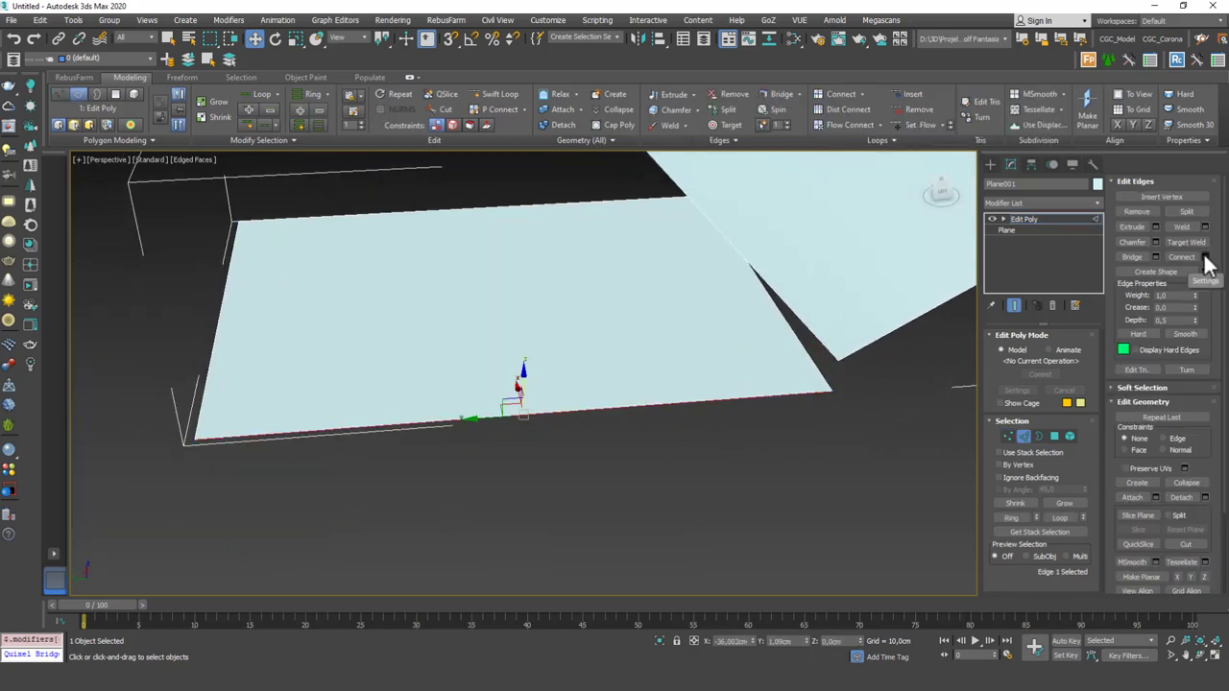
ctrl+click(507, 217)
click(1182, 258)
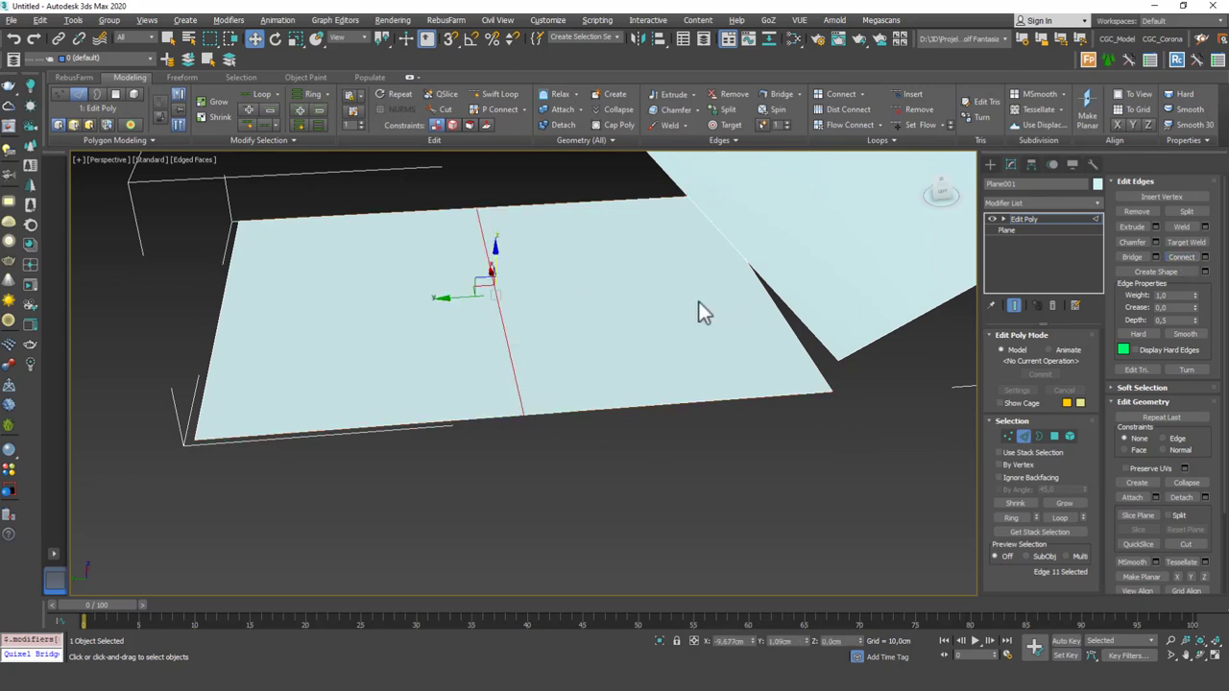
click(505, 458)
Raise the new middle edge's end vertex to about 11 cm in Z, and undo the move
key(1)
click(522, 413)
alt+middle_drag(524, 357, 534, 397)
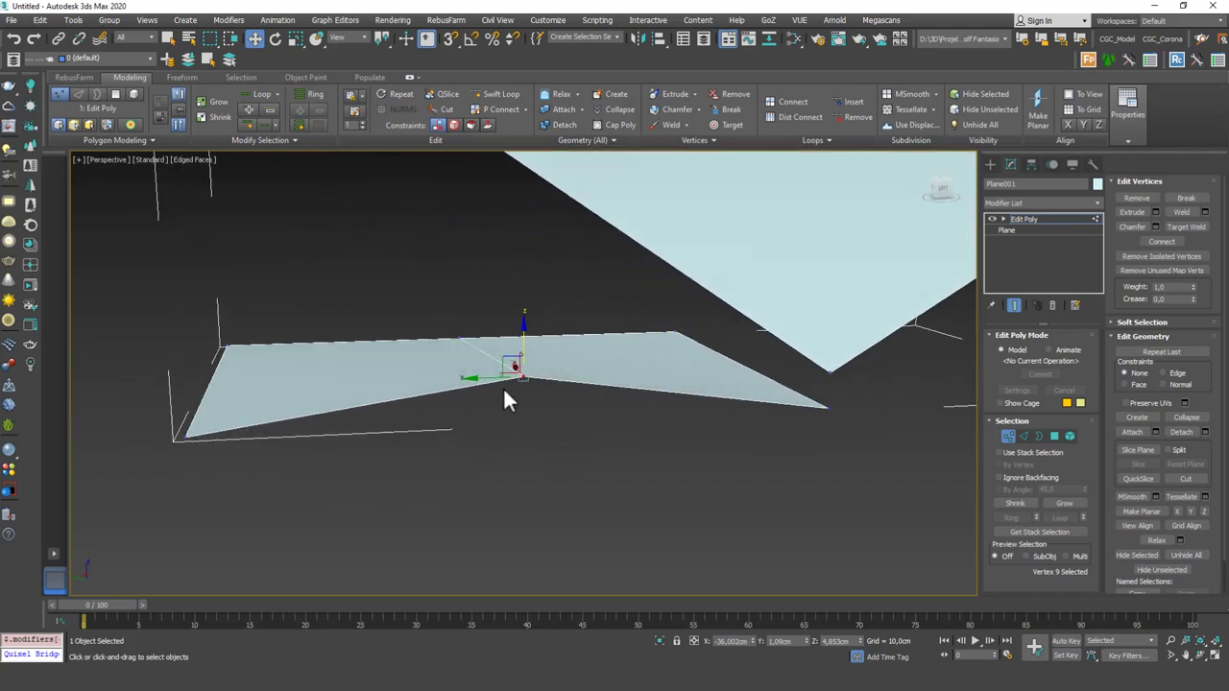
drag(522, 378, 519, 278)
alt+middle_drag(502, 381, 480, 425)
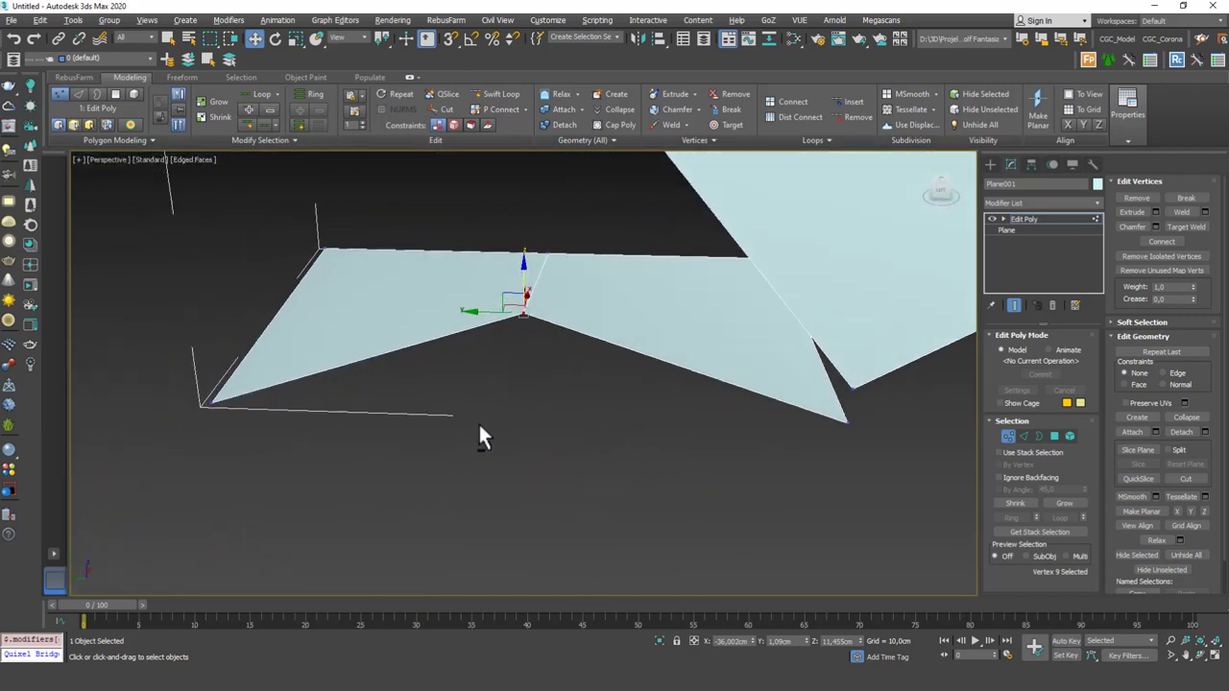
key(ctrl+z)
Target weld the upper plane's raised corner vertex onto the lower plane's corner and select the welded vertex
alt+middle_drag(650, 369, 705, 333)
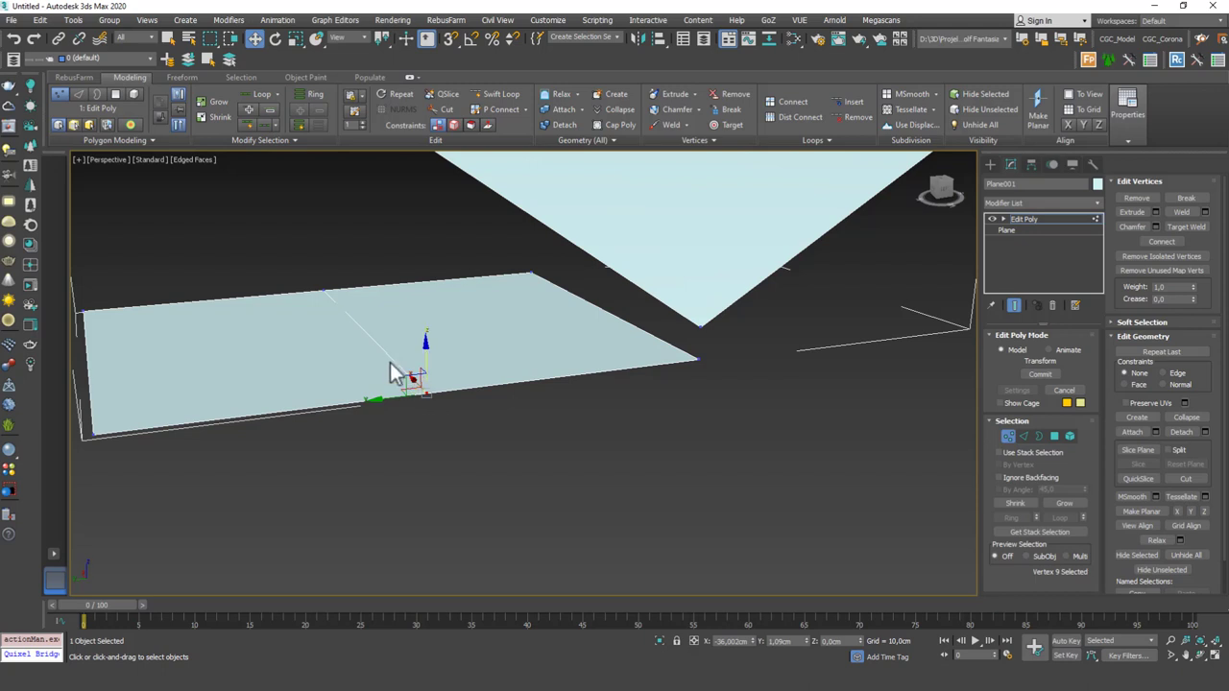
alt+middle_drag(517, 374, 646, 394)
click(741, 393)
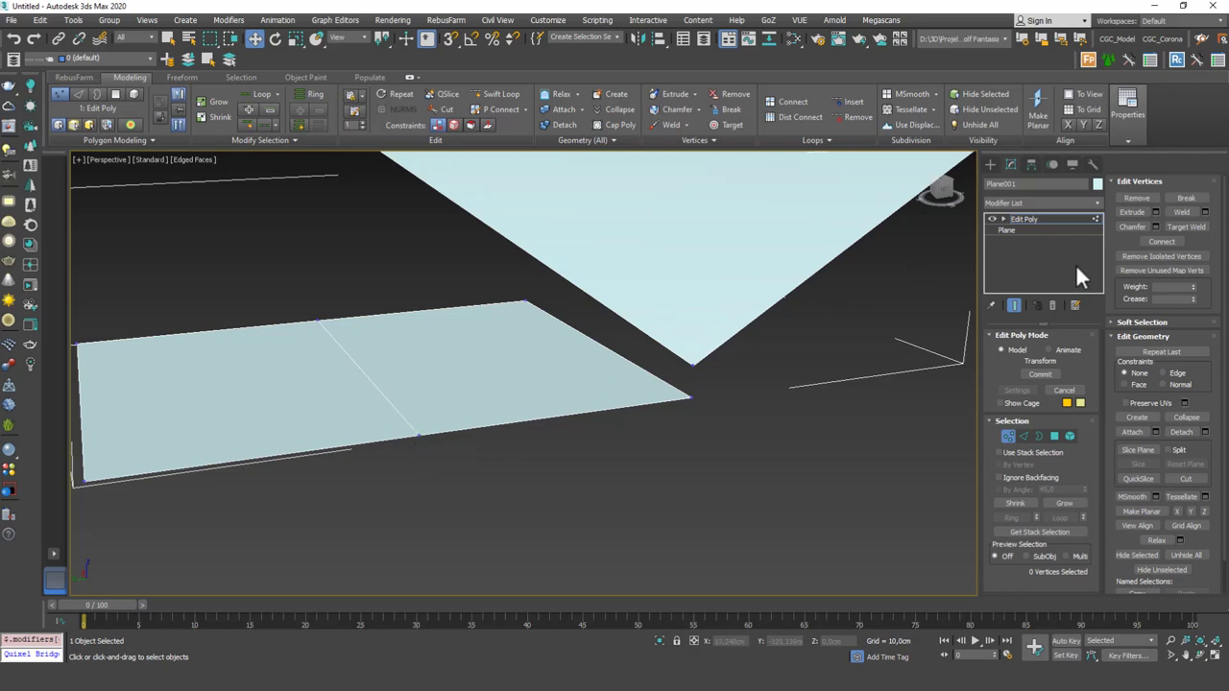
click(1187, 228)
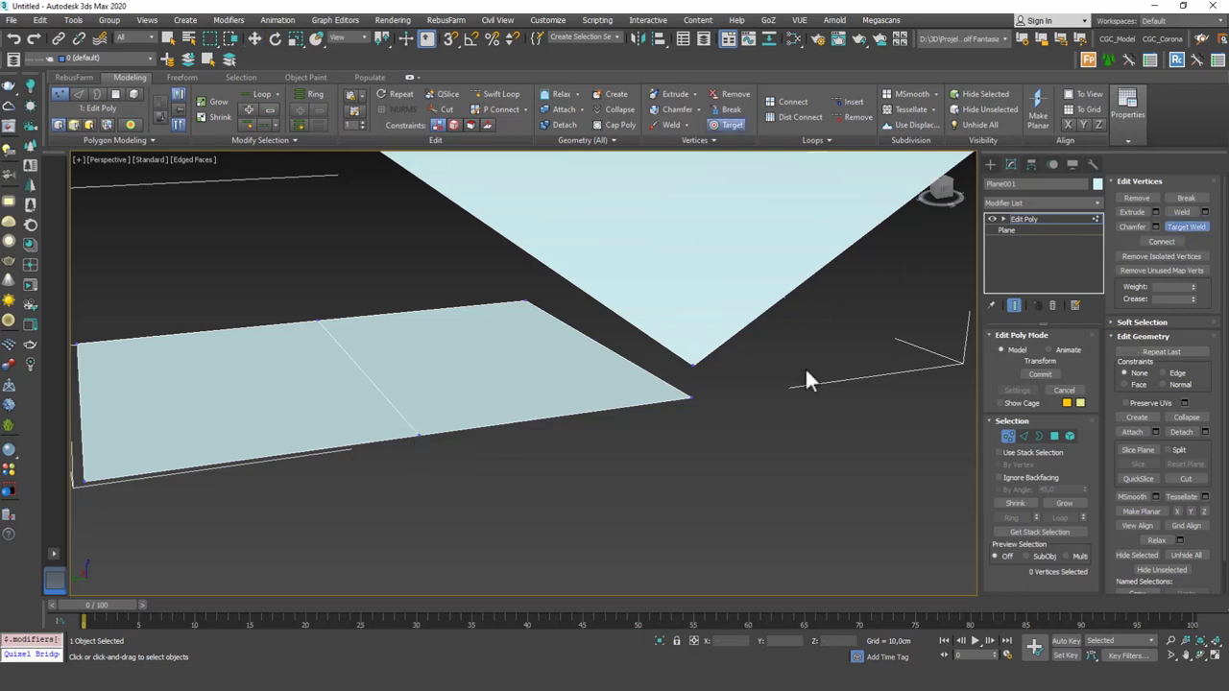
click(691, 398)
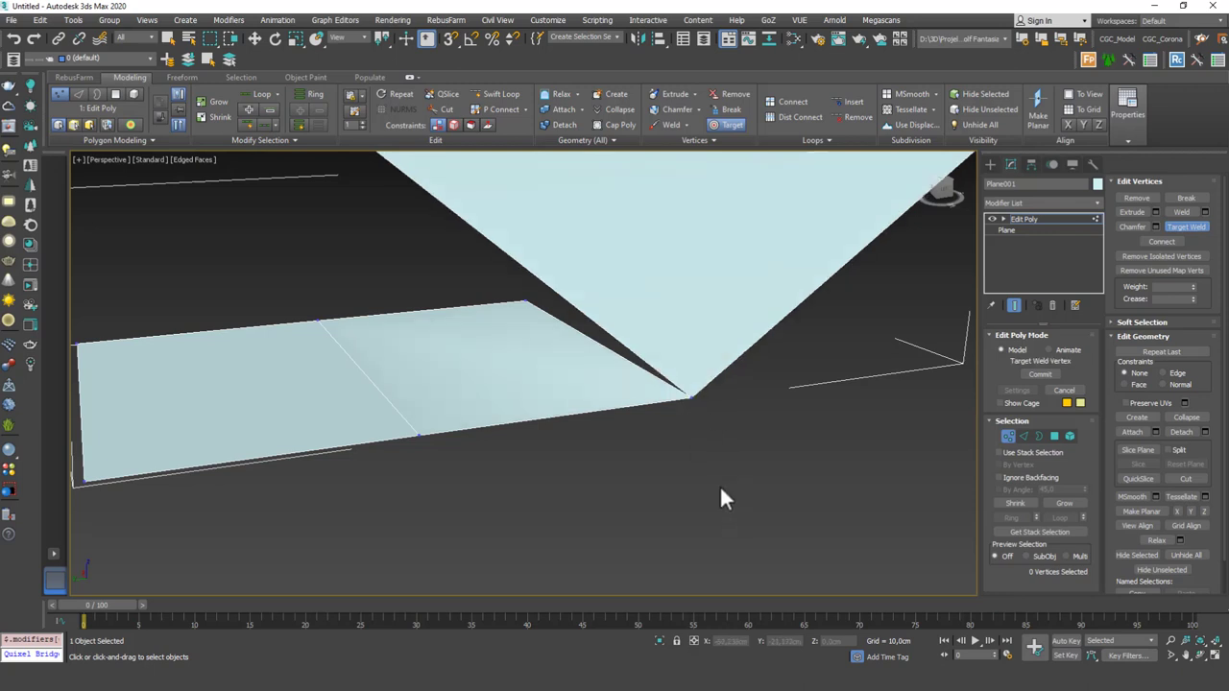
right_click(692, 413)
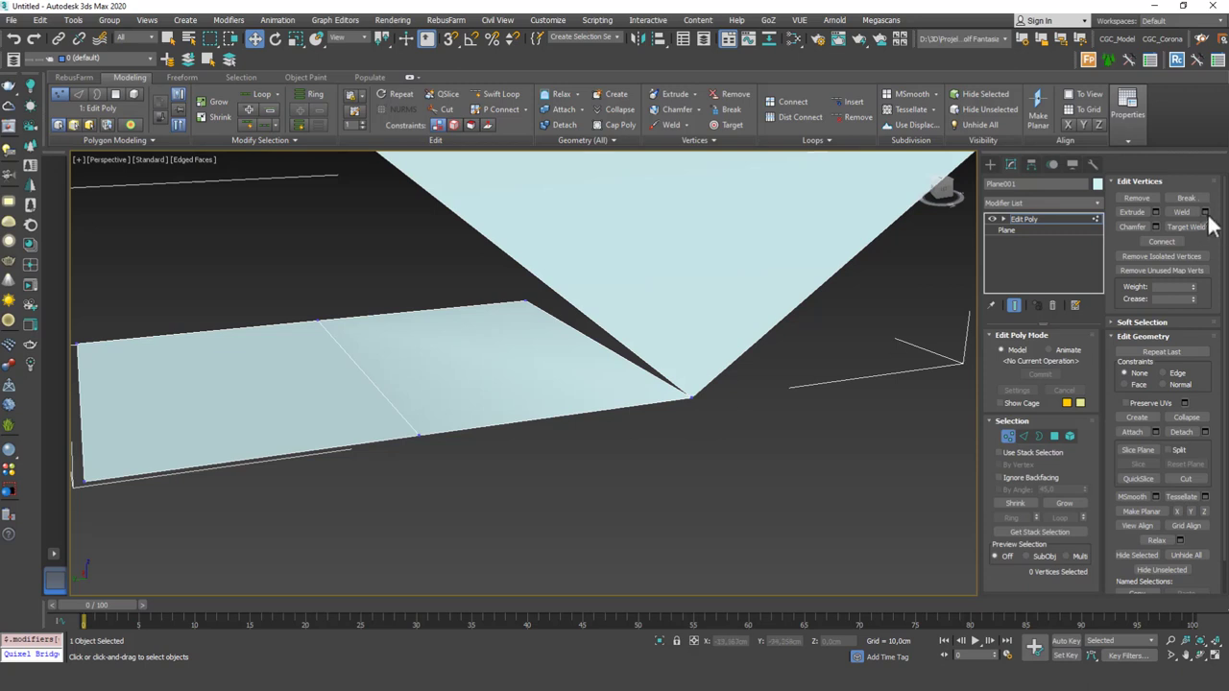
click(691, 392)
mouse_move(693, 408)
mouse_down()
mouse_move(695, 307)
mouse_move(695, 420)
mouse_up()
Target weld the upper plane's other near corner onto the lower plane's matching corner and select the welded vertex
alt+middle_drag(695, 420, 704, 312)
scroll(647, 427, up, 3)
scroll(704, 312, down, 4)
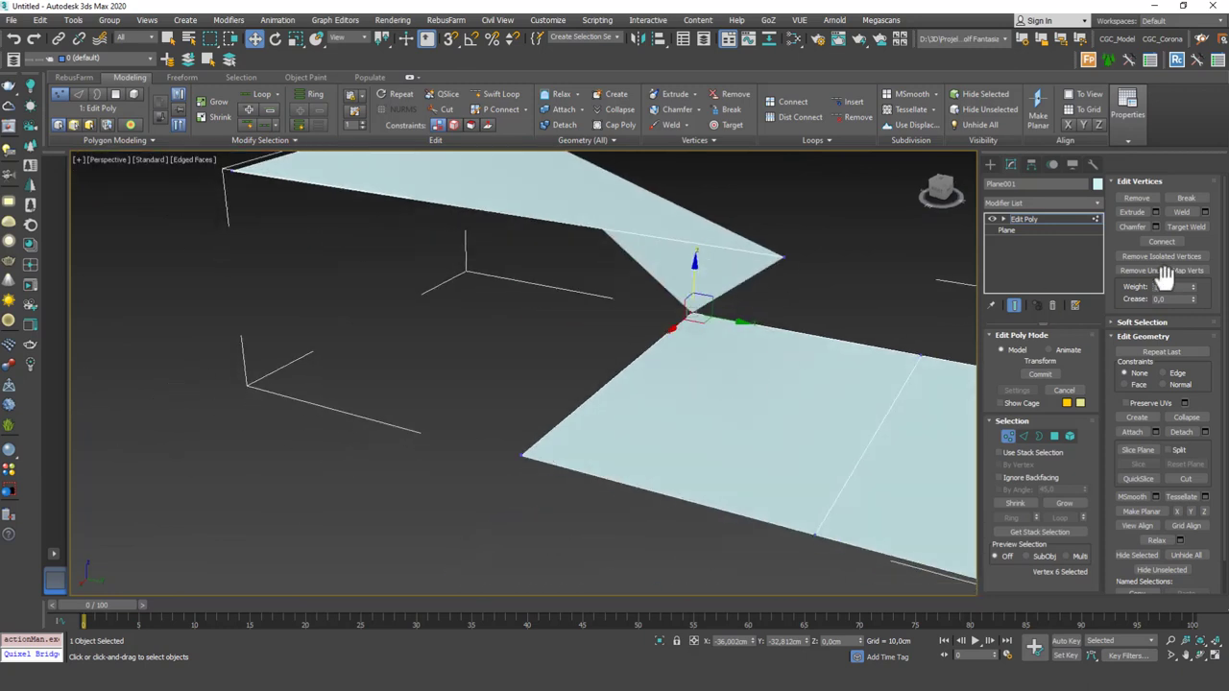
click(1186, 227)
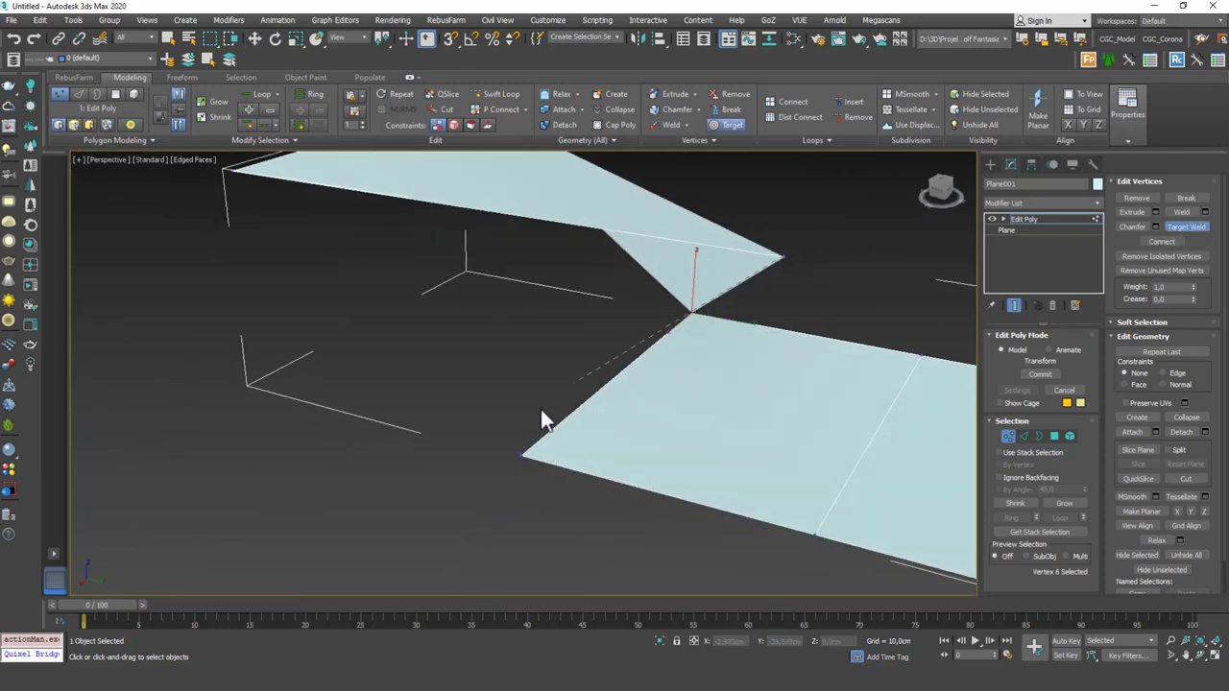
click(524, 456)
right_click(641, 383)
alt+middle_drag(641, 383, 618, 422)
click(664, 425)
mouse_move(664, 378)
mouse_down()
mouse_move(664, 362)
mouse_move(650, 384)
mouse_up()
Switch to element editing and select the whole joined mesh as one element
alt+middle_drag(650, 384, 685, 379)
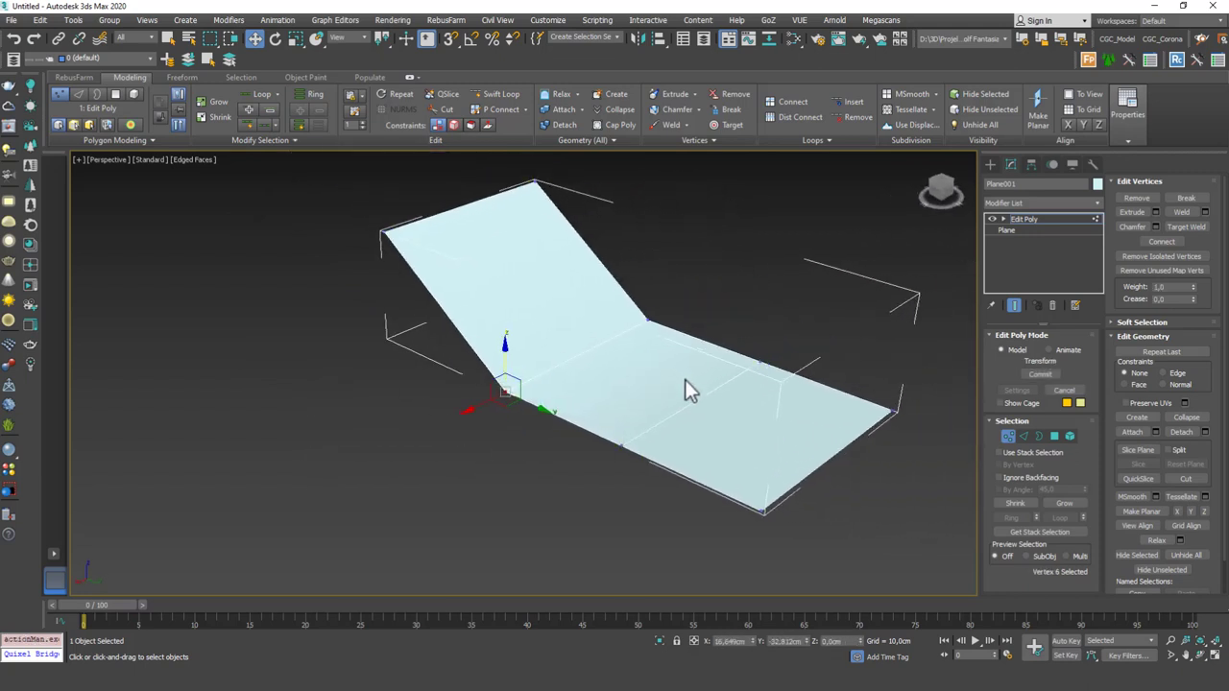
key(5)
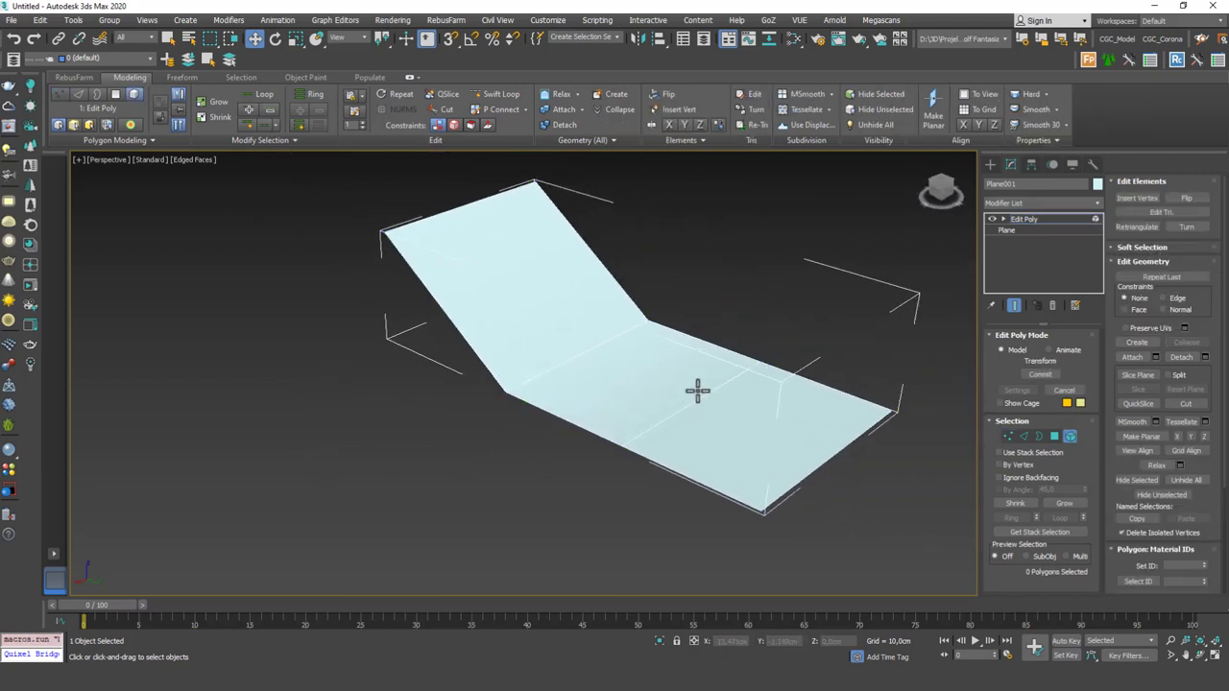
click(735, 429)
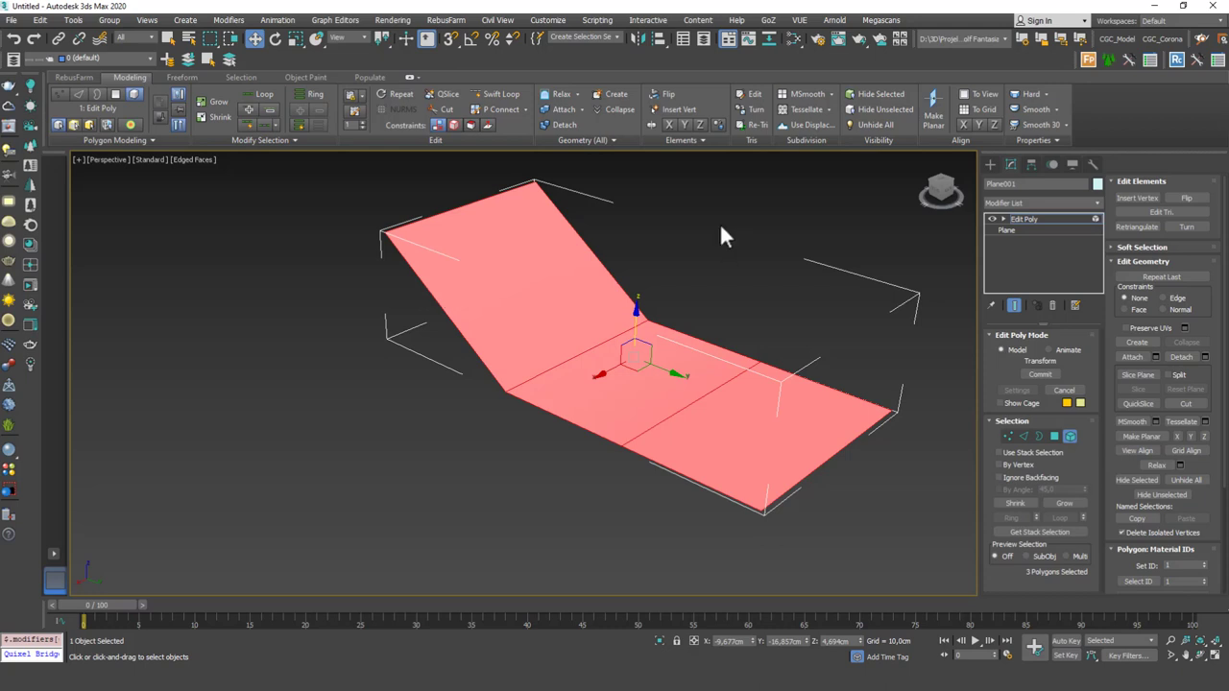
Clear the element selection and examine the reference photo where the coffee table's leg meets its lower shelf frame
click(715, 295)
alt+middle_drag(628, 390, 609, 356)
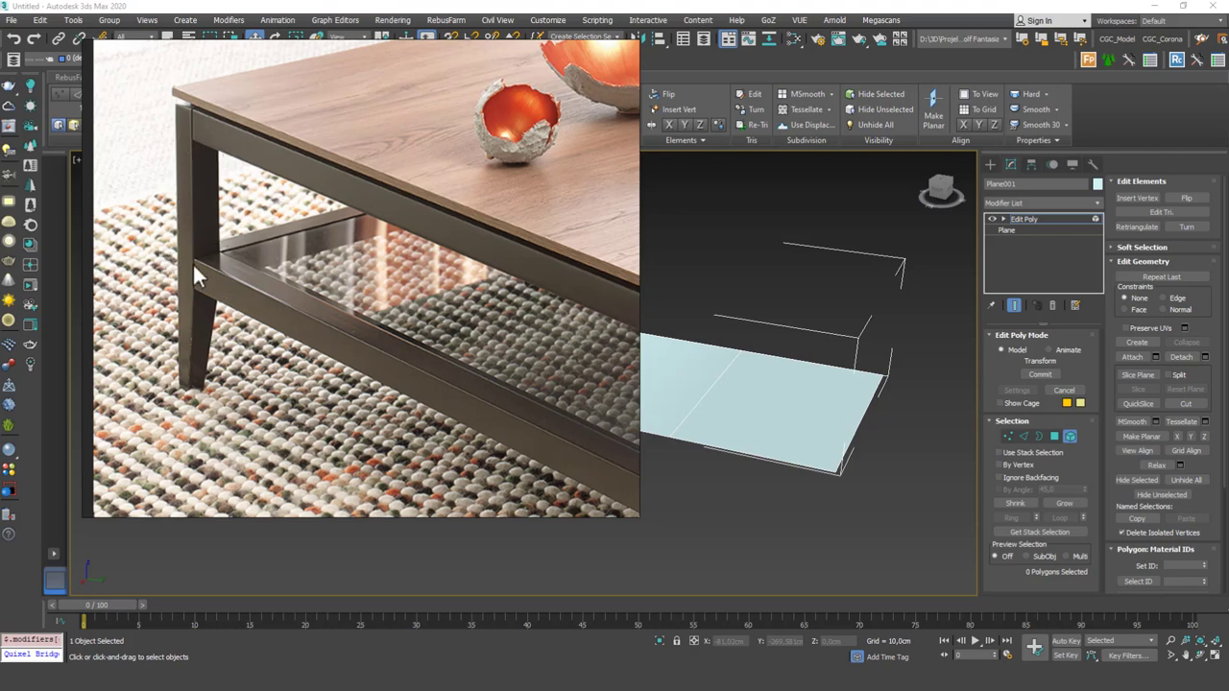
key(Right)
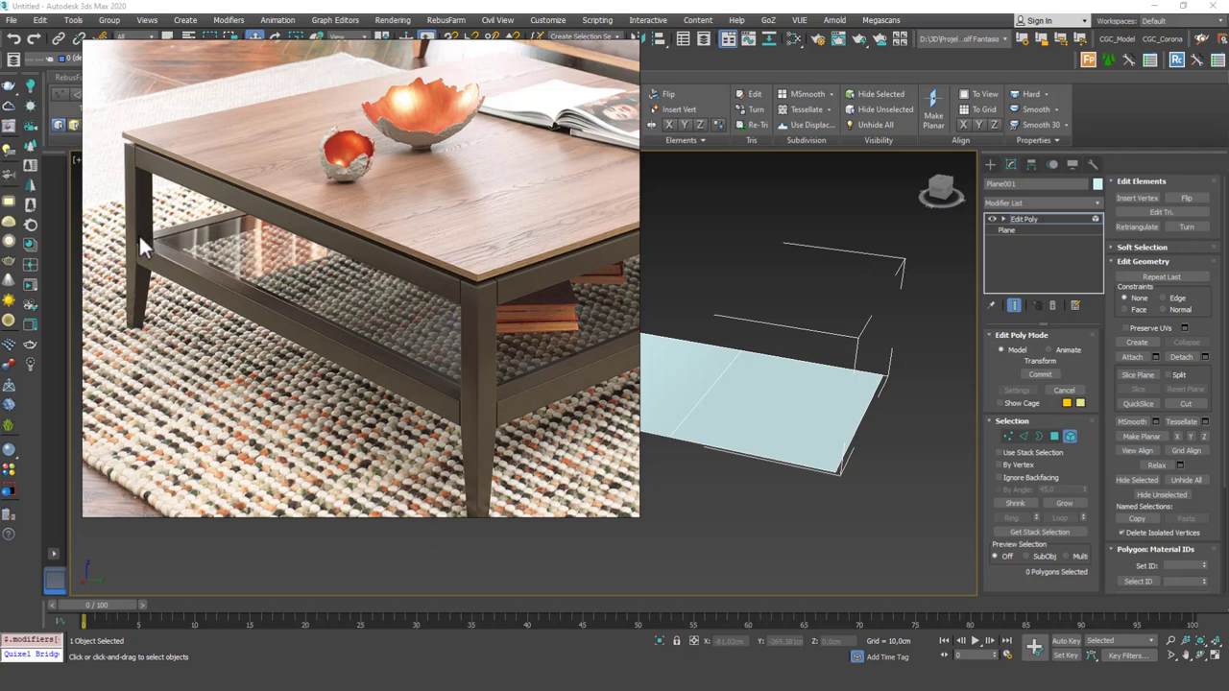
scroll(144, 236, up, 6)
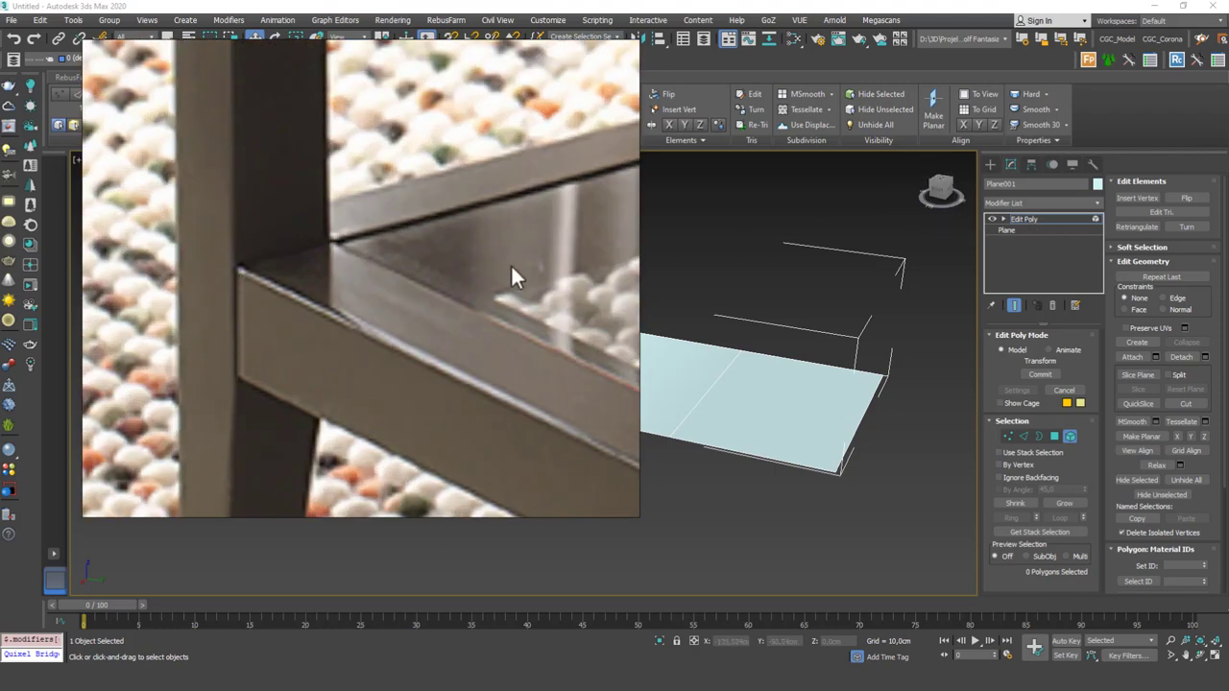
key(Escape)
Add a Chamfer modifier to the whole joined mesh and inspect the fold with edged faces hidden
click(1044, 219)
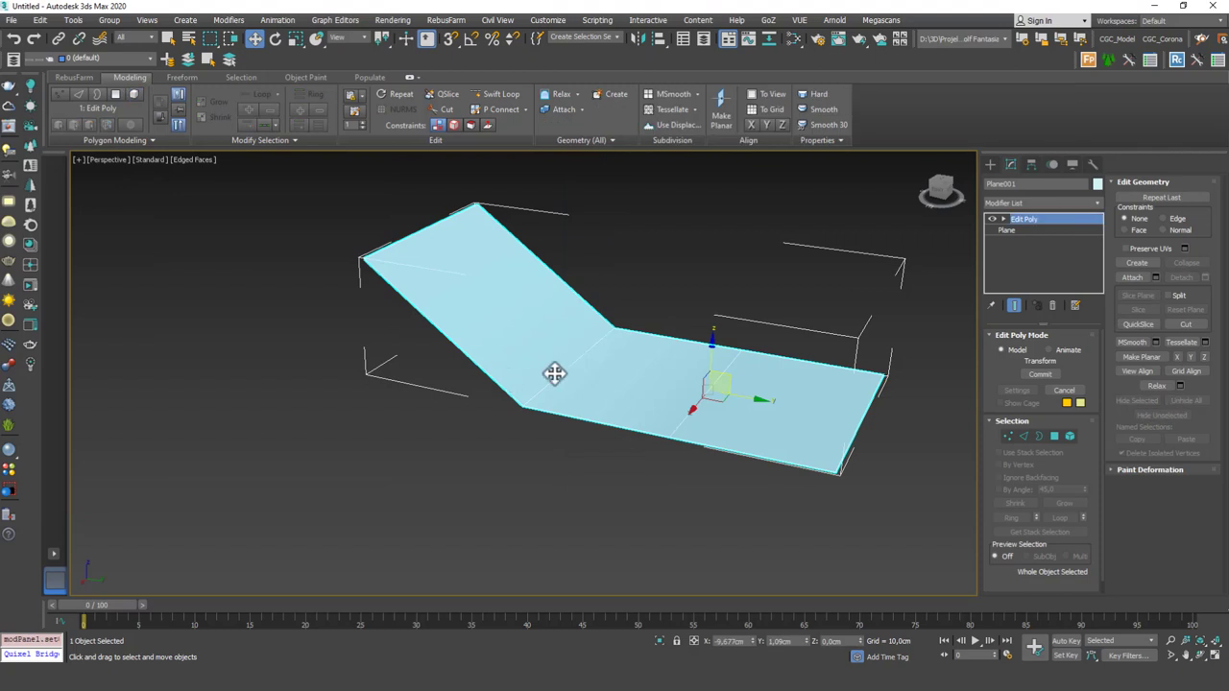
click(1057, 203)
text(chamfer)
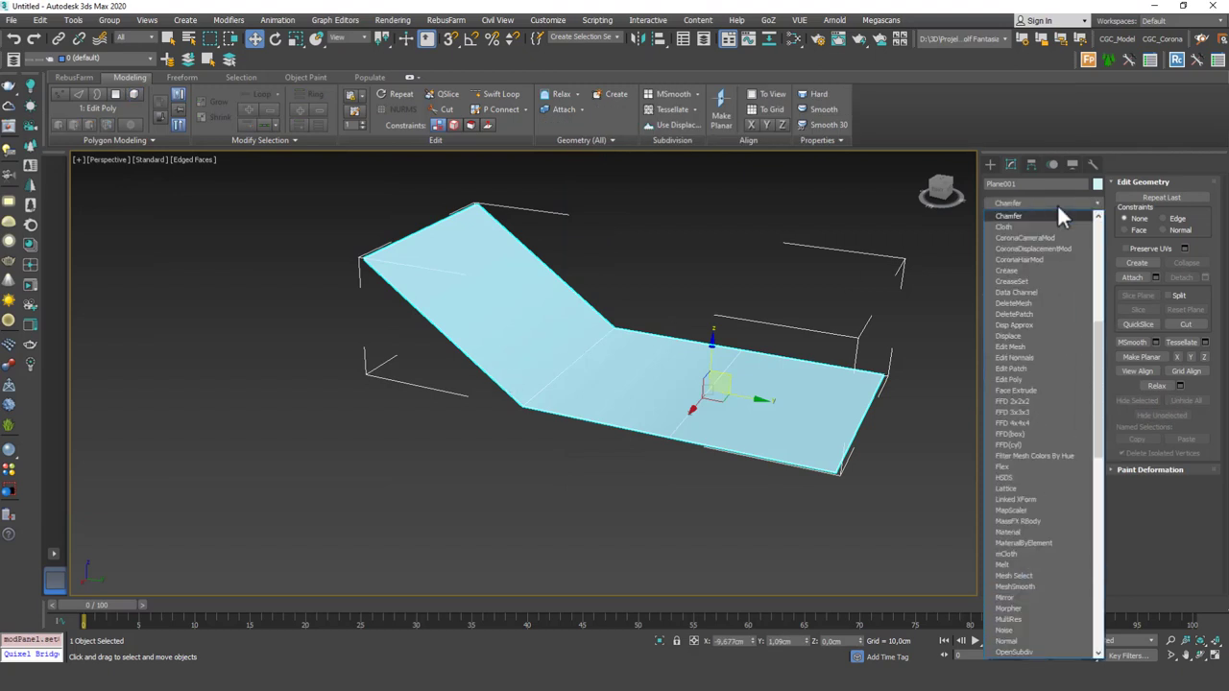
key(Return)
scroll(521, 375, up, 5)
alt+middle_drag(521, 376, 643, 428)
scroll(634, 403, up, 2)
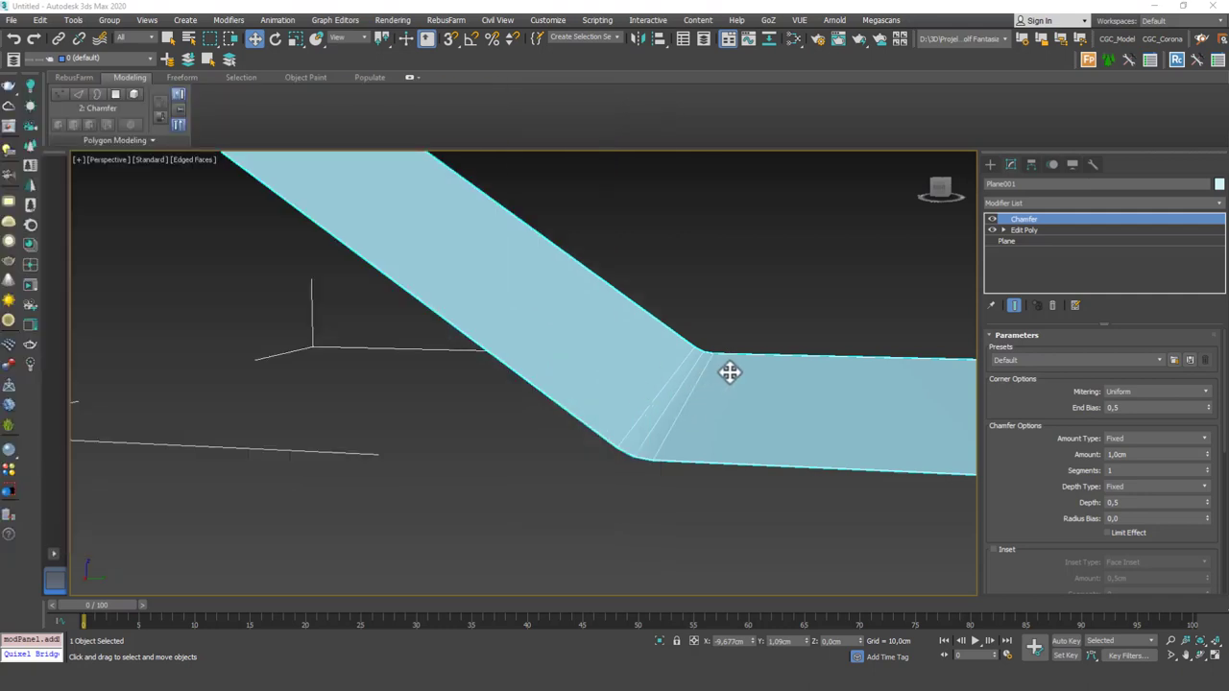
key(F4)
scroll(732, 361, up, 4)
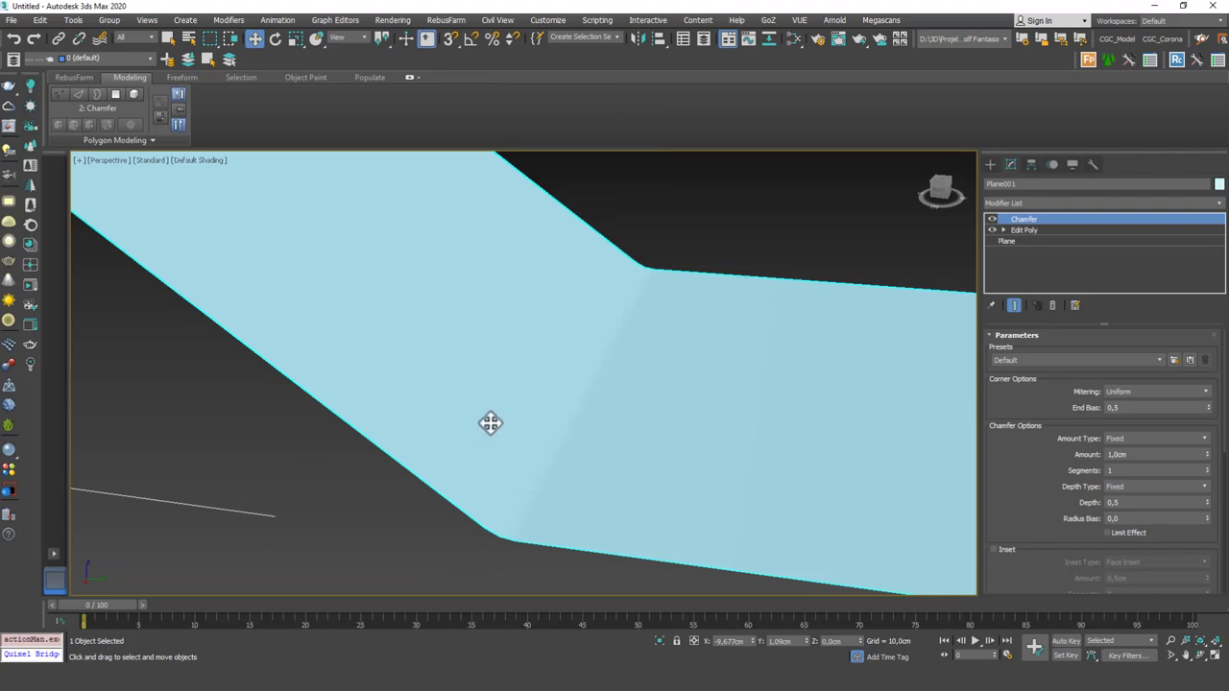
scroll(601, 431, down, 4)
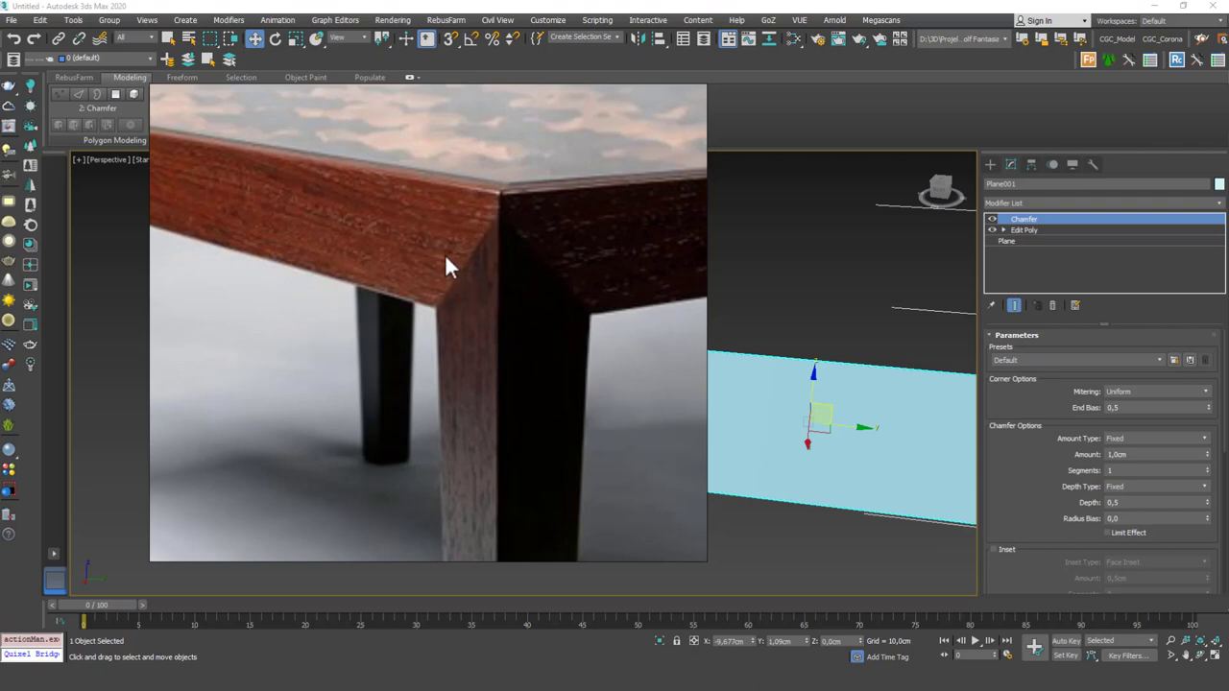
Examine the reference photos of the wooden table's corner joint and the room's wall corner
scroll(394, 330, down, 5)
scroll(395, 331, down, 1)
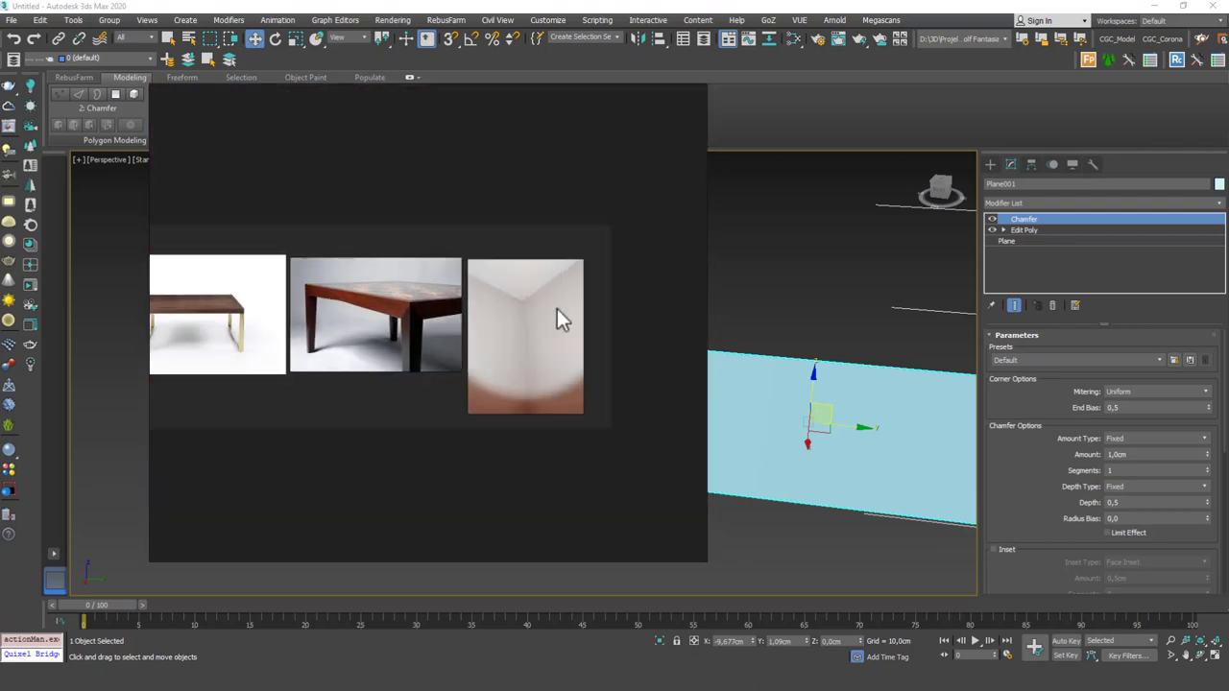
scroll(545, 315, up, 6)
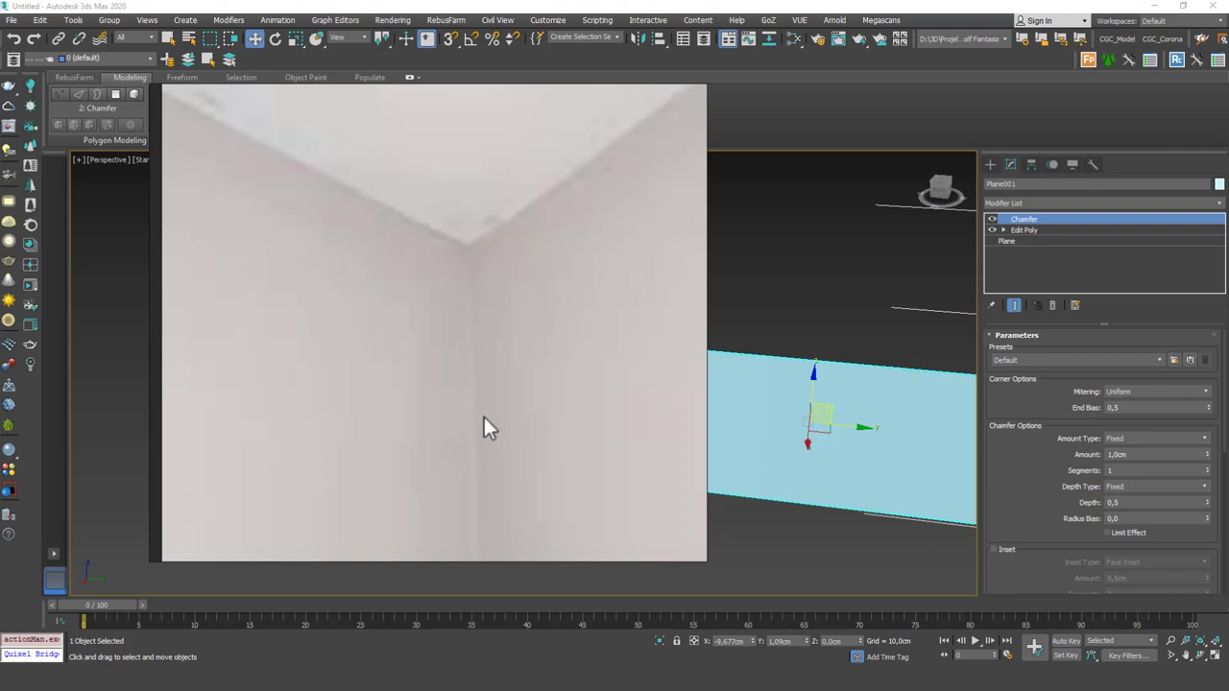
scroll(461, 365, down, 3)
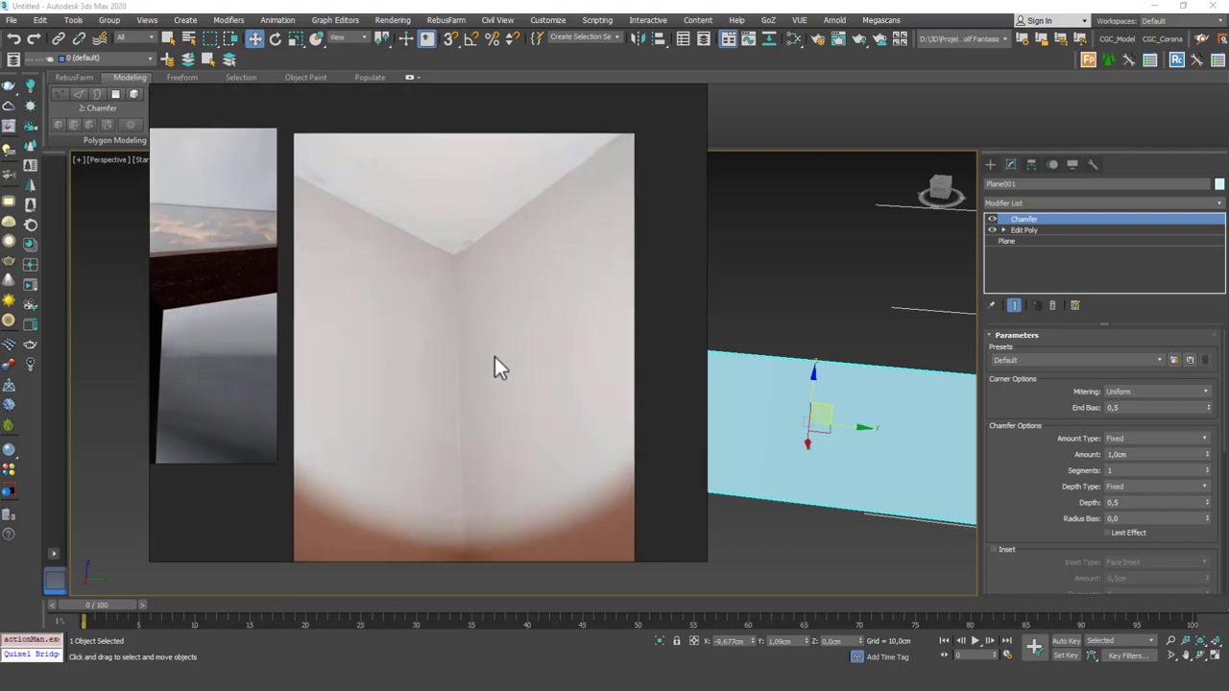
middle_drag(494, 356, 492, 340)
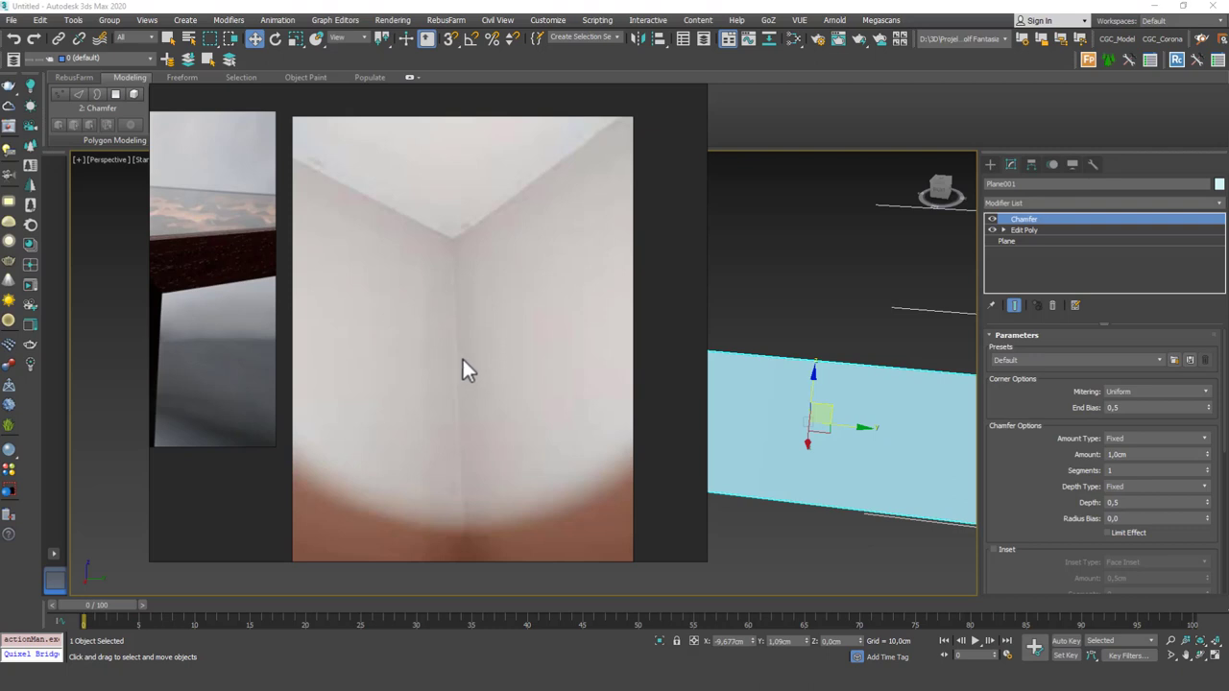
scroll(462, 359, down, 5)
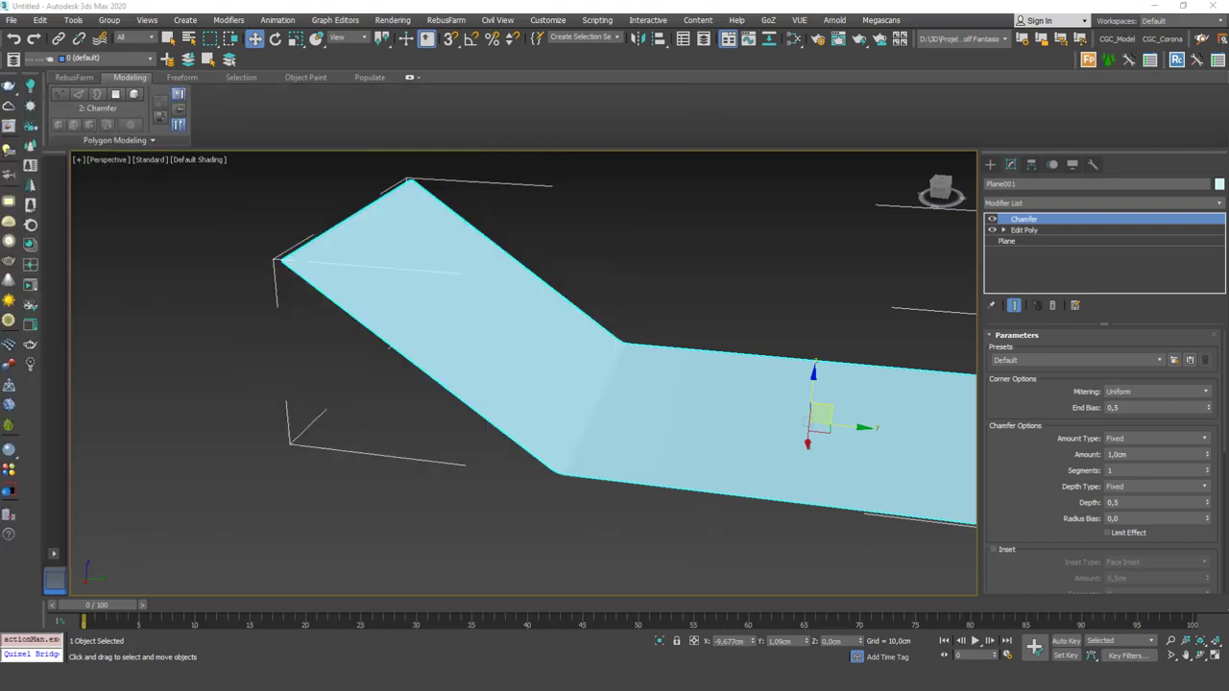
Delete the chamfered mesh and draw a new plane about 81 cm long and 104 cm wide
middle_drag(775, 403, 617, 381)
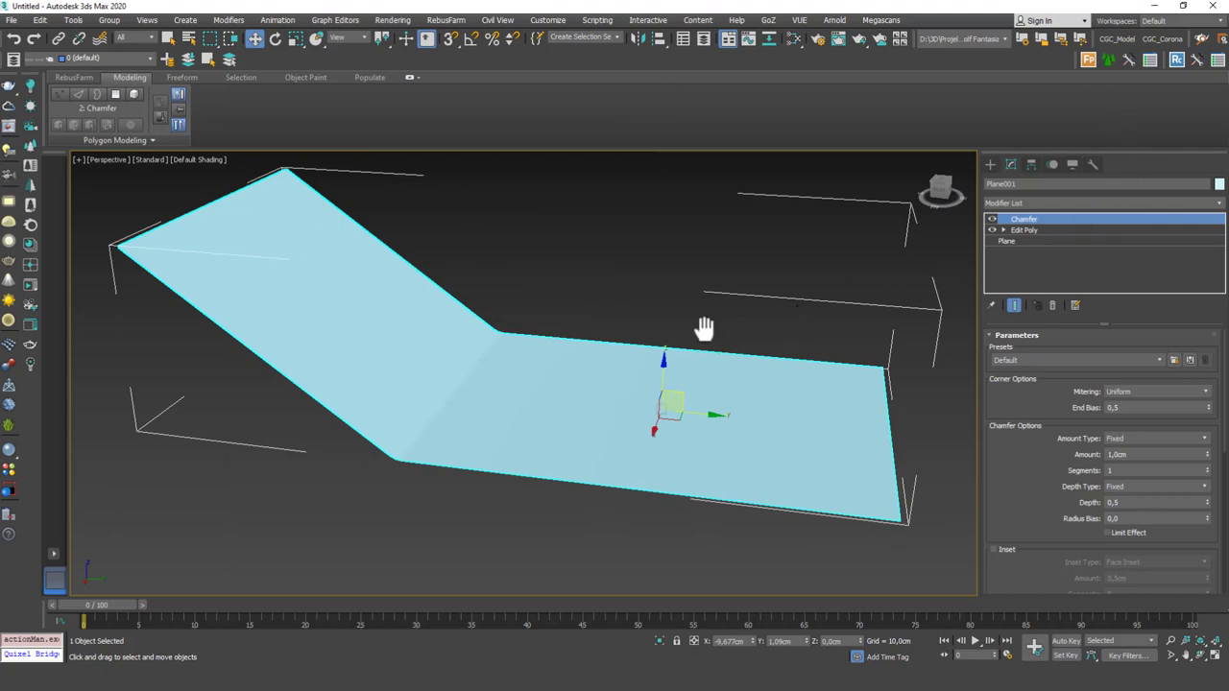
middle_drag(712, 341, 625, 355)
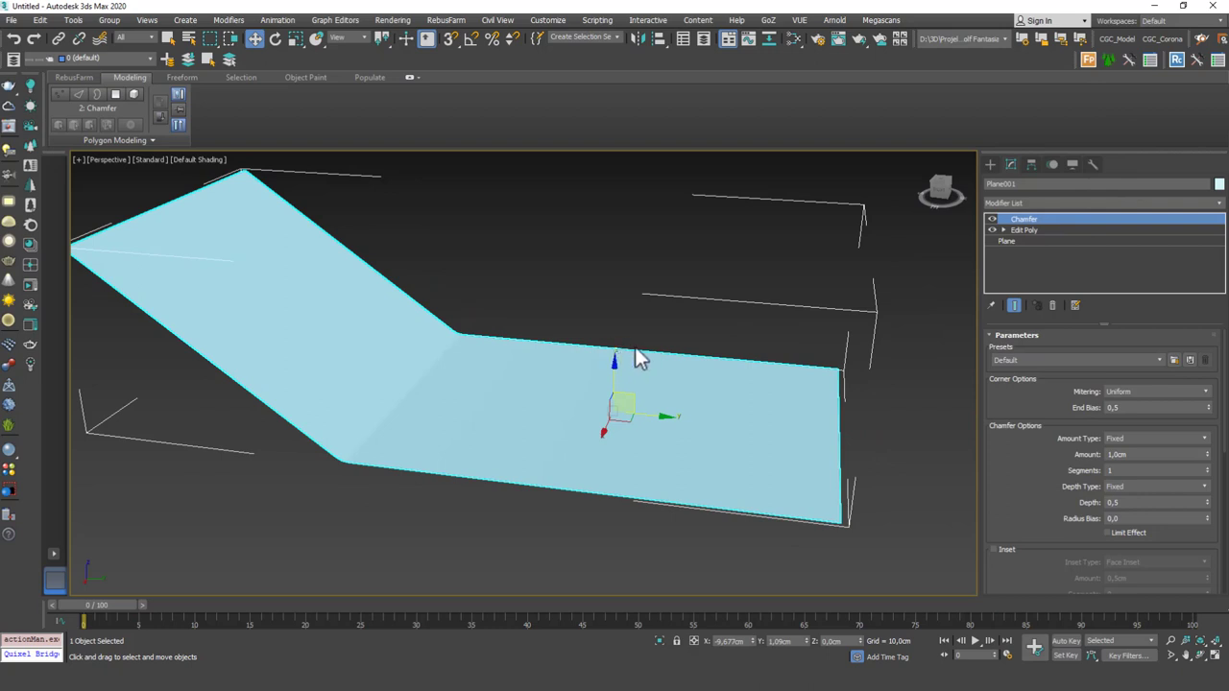
key(Delete)
click(990, 164)
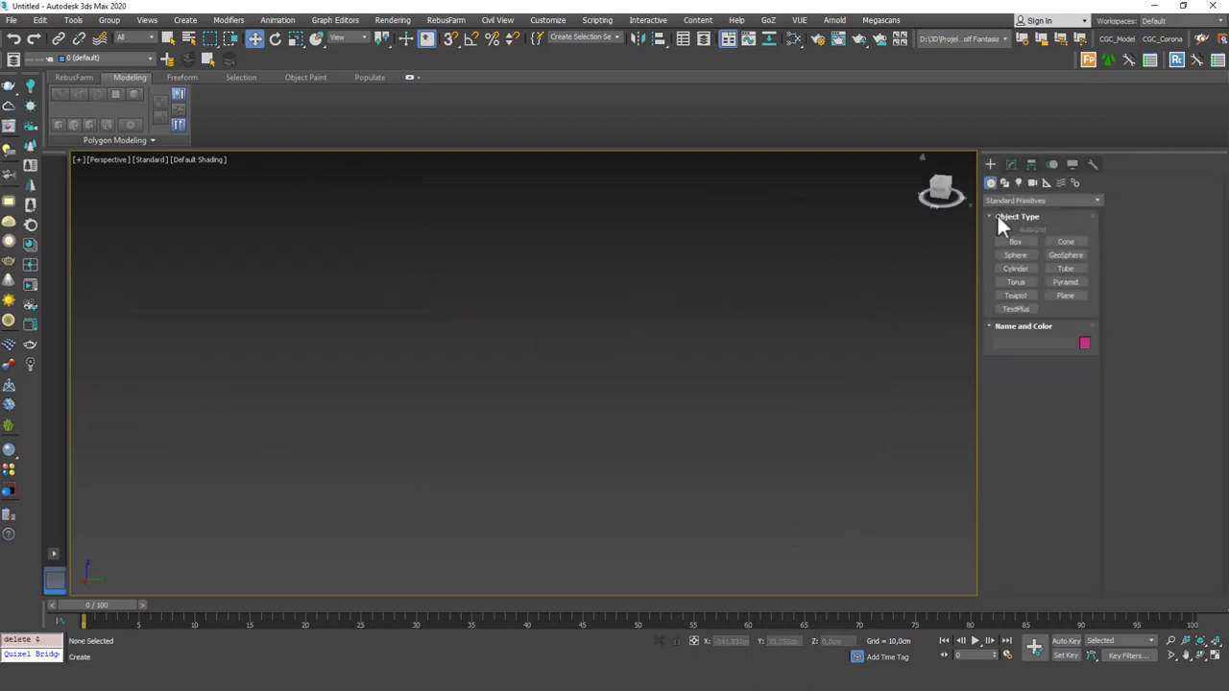
click(1064, 295)
drag(456, 330, 639, 494)
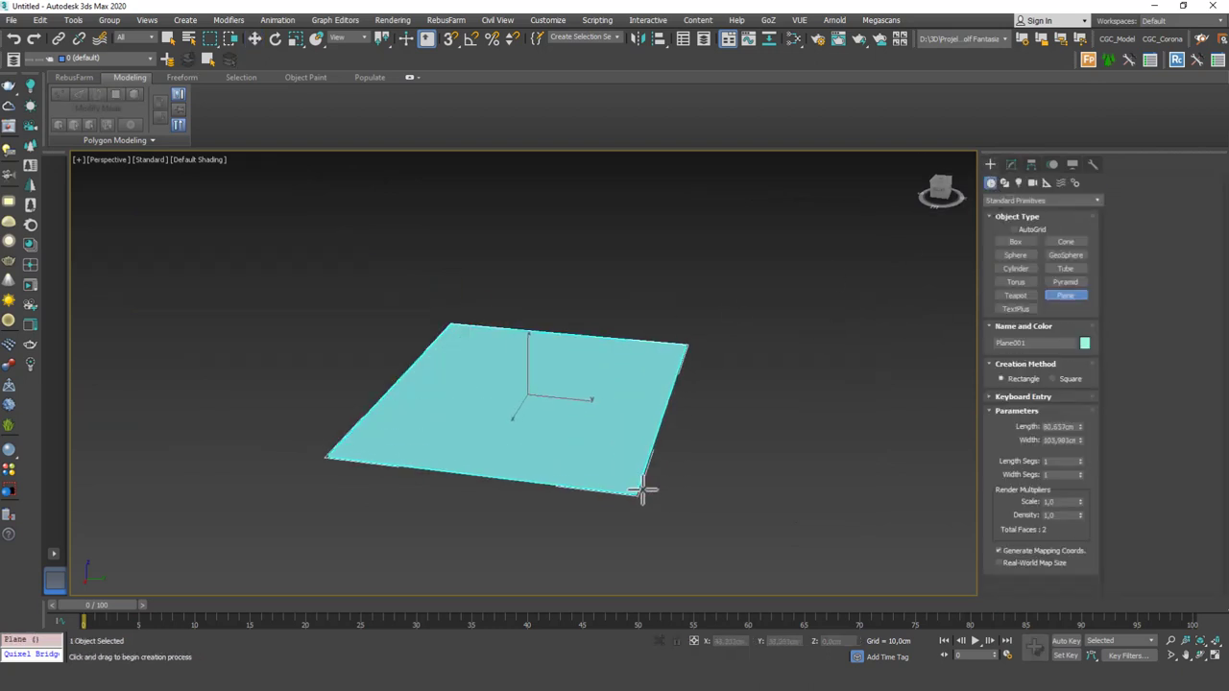
Clone the plane beside the original and rotate the copy about -42.5 degrees around X
key(w)
mouse_move(599, 393)
shift+mouse_down()
mouse_move(561, 335)
mouse_move(351, 280)
mouse_move(428, 323)
mouse_move(415, 317)
shift+mouse_up()
key(Return)
key(e)
middle_drag(589, 332, 624, 323)
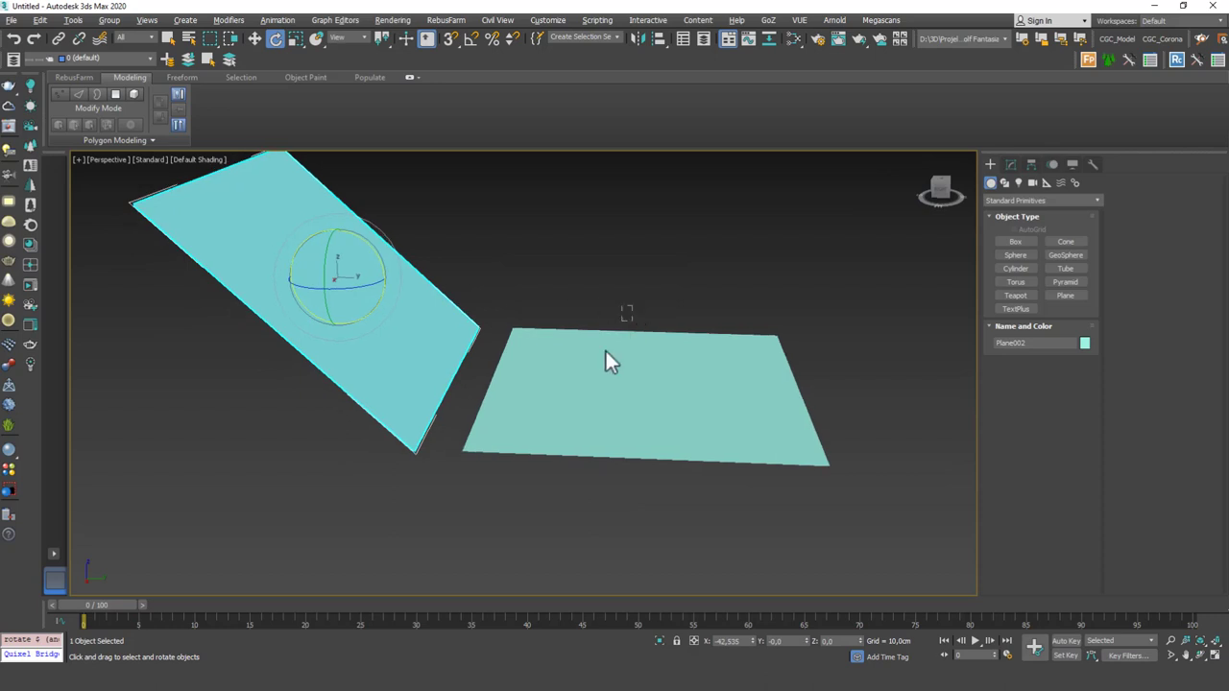
Add an Edit Poly modifier to the flat plane and select its far corner vertex facing the tilted plane
click(634, 370)
click(1011, 164)
click(1042, 203)
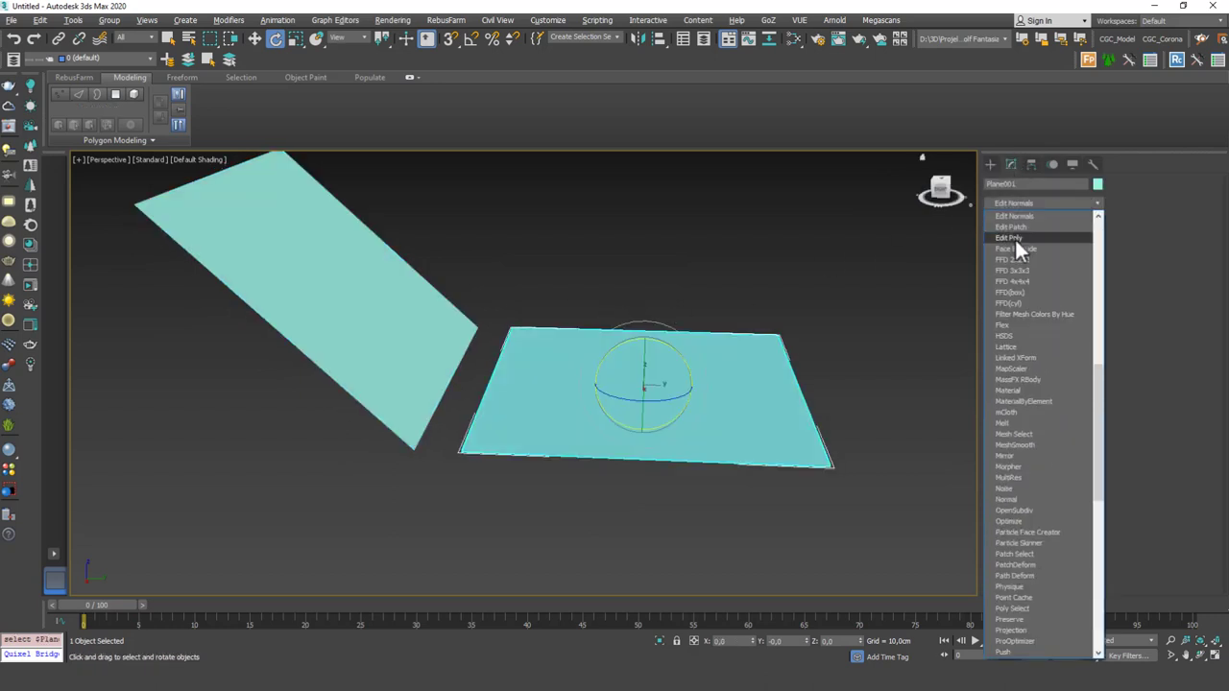
click(1015, 237)
click(507, 327)
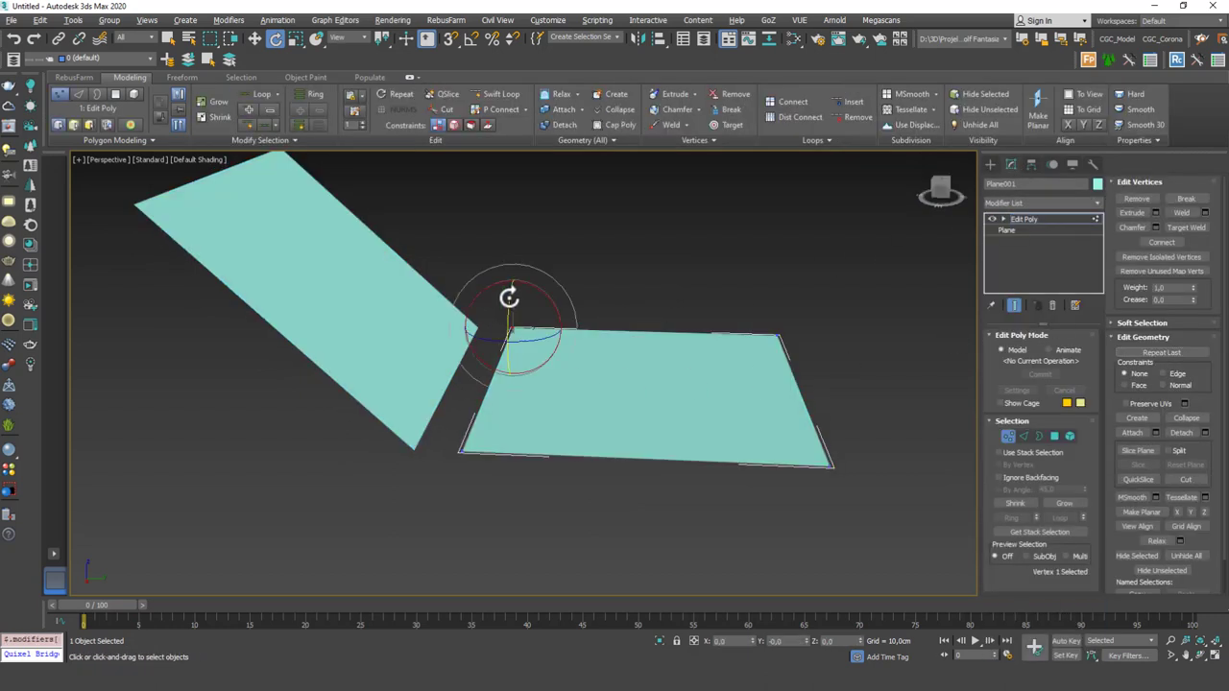
Attach the tilted plane to the flat plane's Edit Poly object
key(w)
alt+middle_drag(552, 333, 860, 324)
click(1132, 432)
click(351, 288)
alt+middle_drag(352, 288, 534, 378)
scroll(538, 355, up, 5)
key(w)
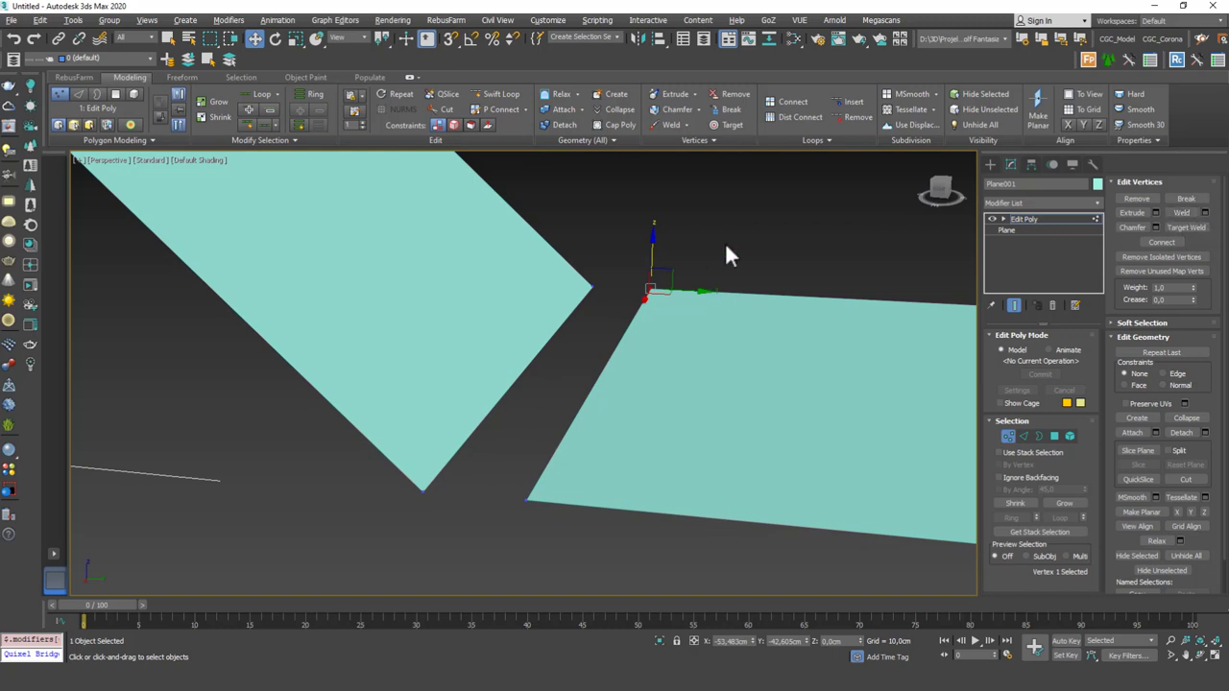
Select the two facing far corner vertices and weld them with a 30 cm weld threshold
drag(477, 295, 480, 296)
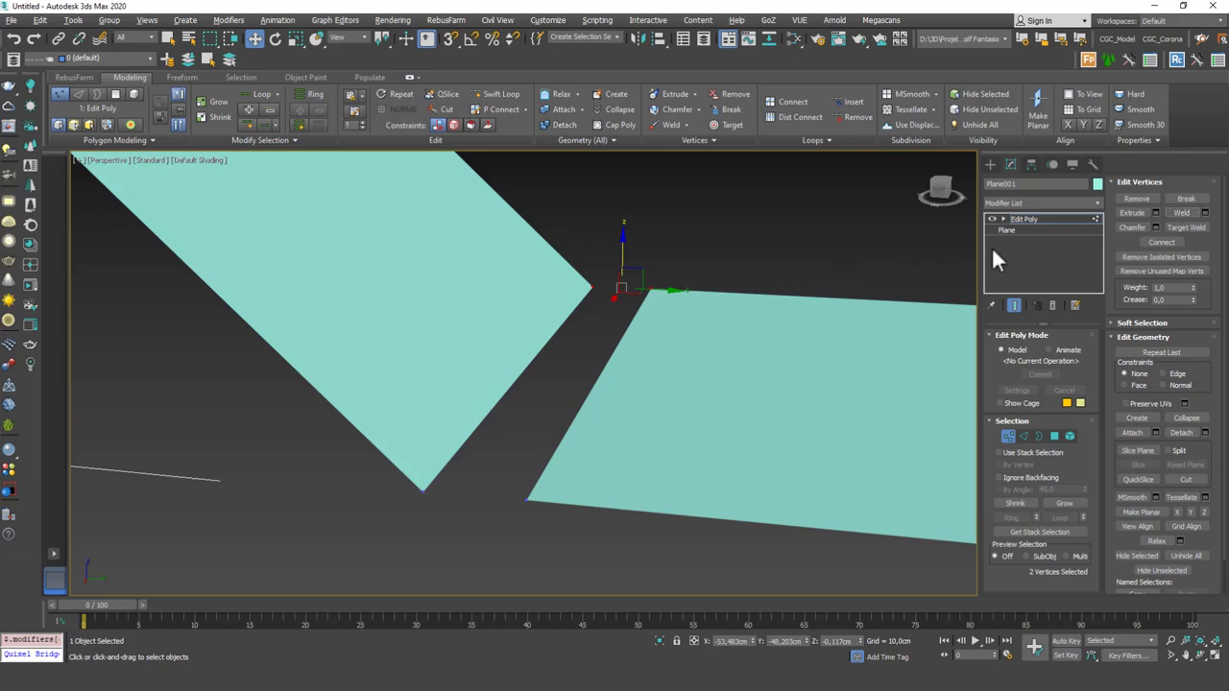
click(1206, 213)
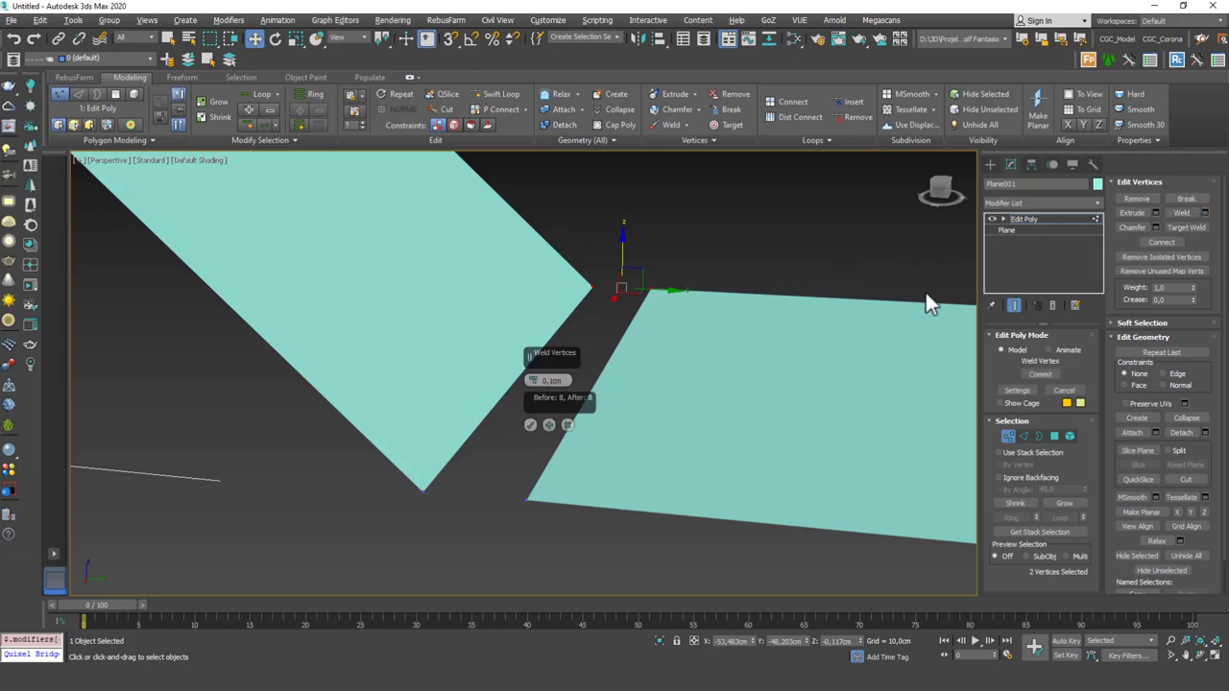
drag(548, 357, 862, 192)
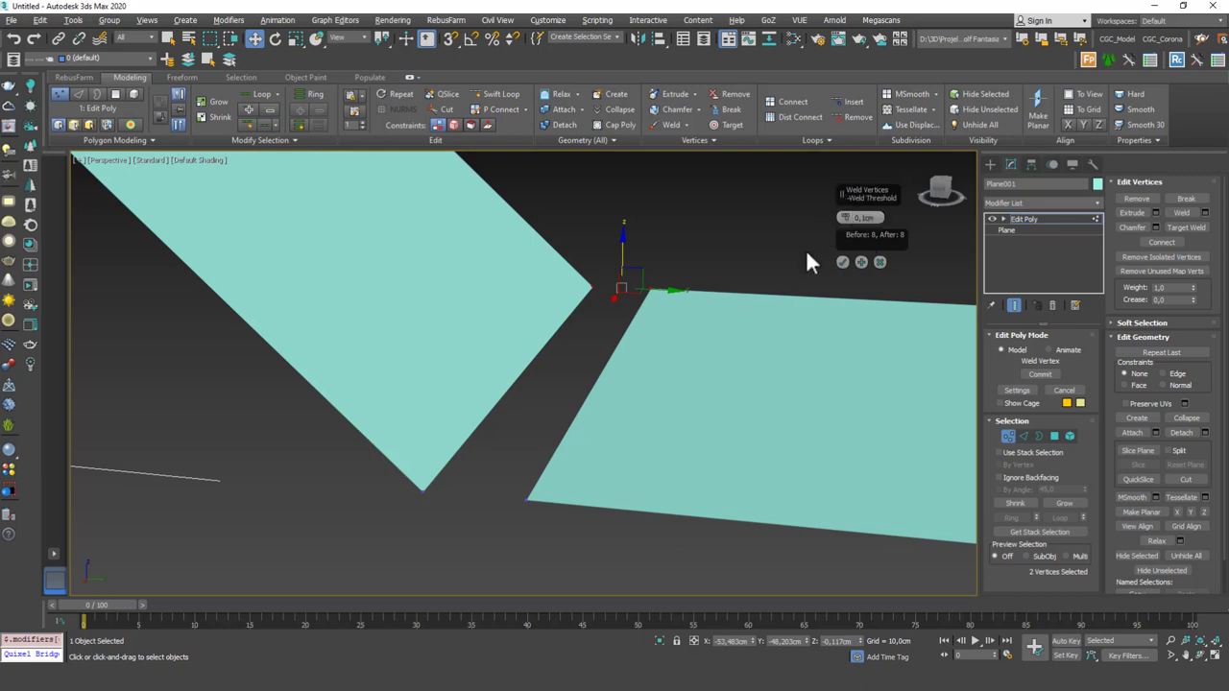
click(845, 219)
text(0)
text(30)
key(Return)
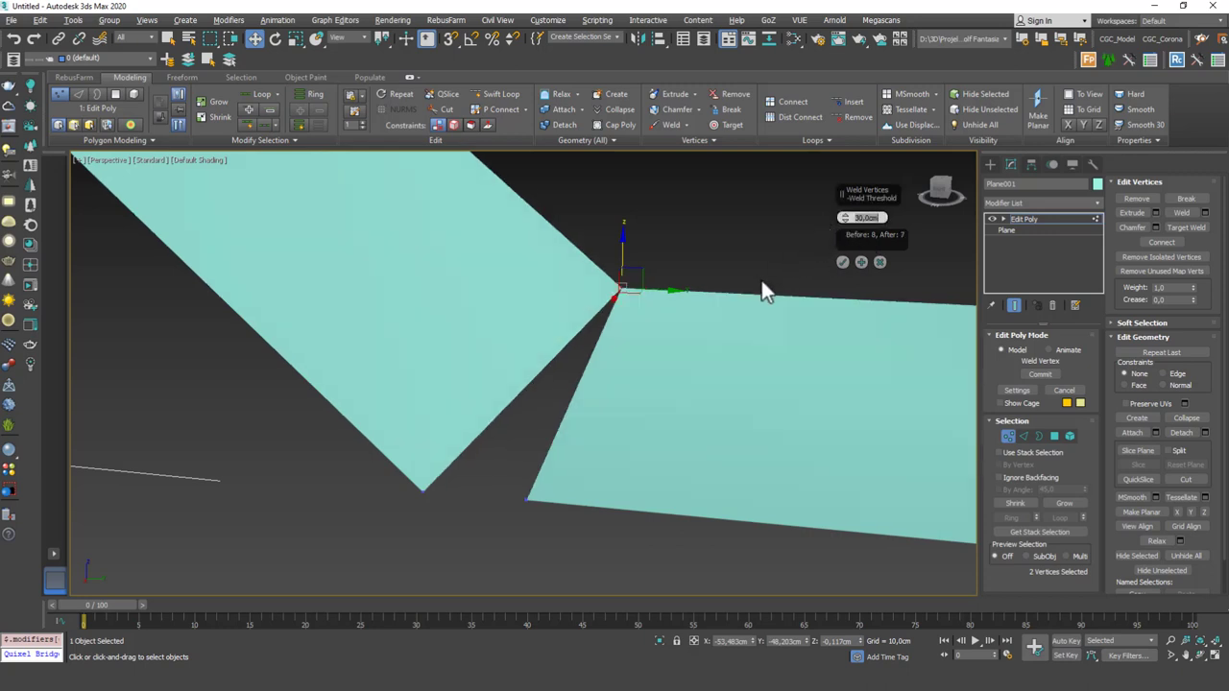
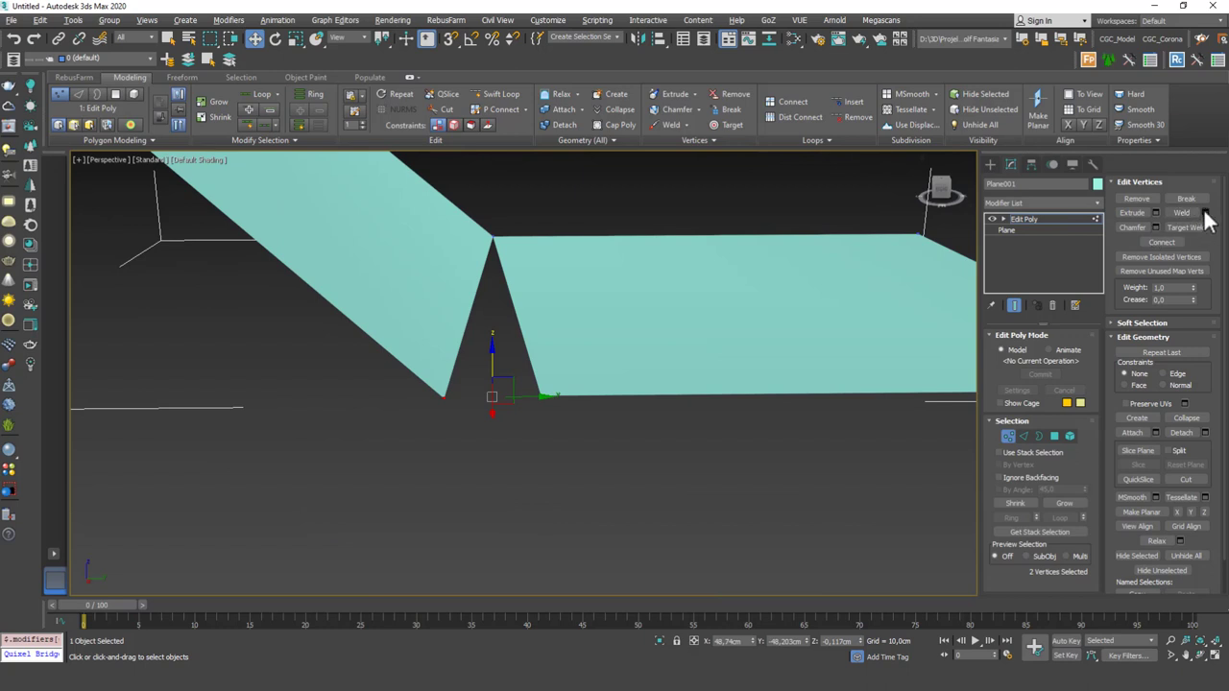
Weld the two facing near corner vertices with the 30 cm threshold and show edged faces
click(1206, 213)
mouse_move(499, 393)
alt+middle_down()
mouse_move(514, 394)
mouse_move(483, 403)
mouse_move(542, 365)
mouse_move(641, 361)
mouse_move(582, 393)
mouse_move(513, 393)
mouse_move(695, 444)
alt+middle_up()
key(F4)
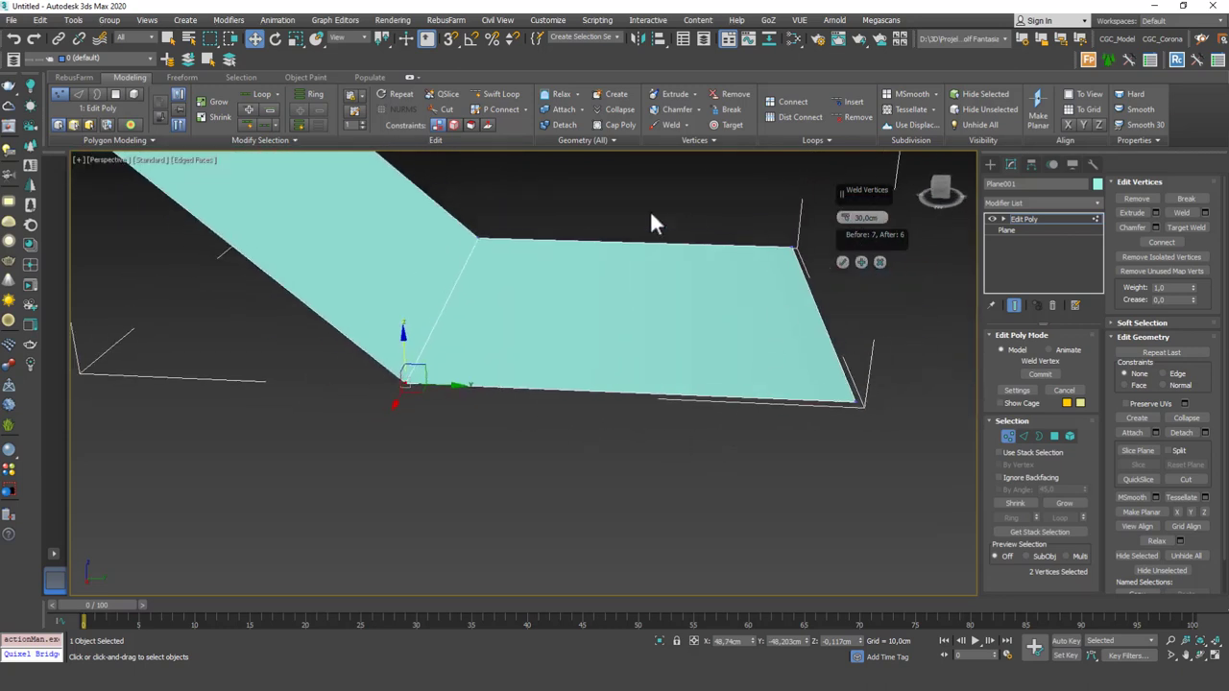
click(842, 262)
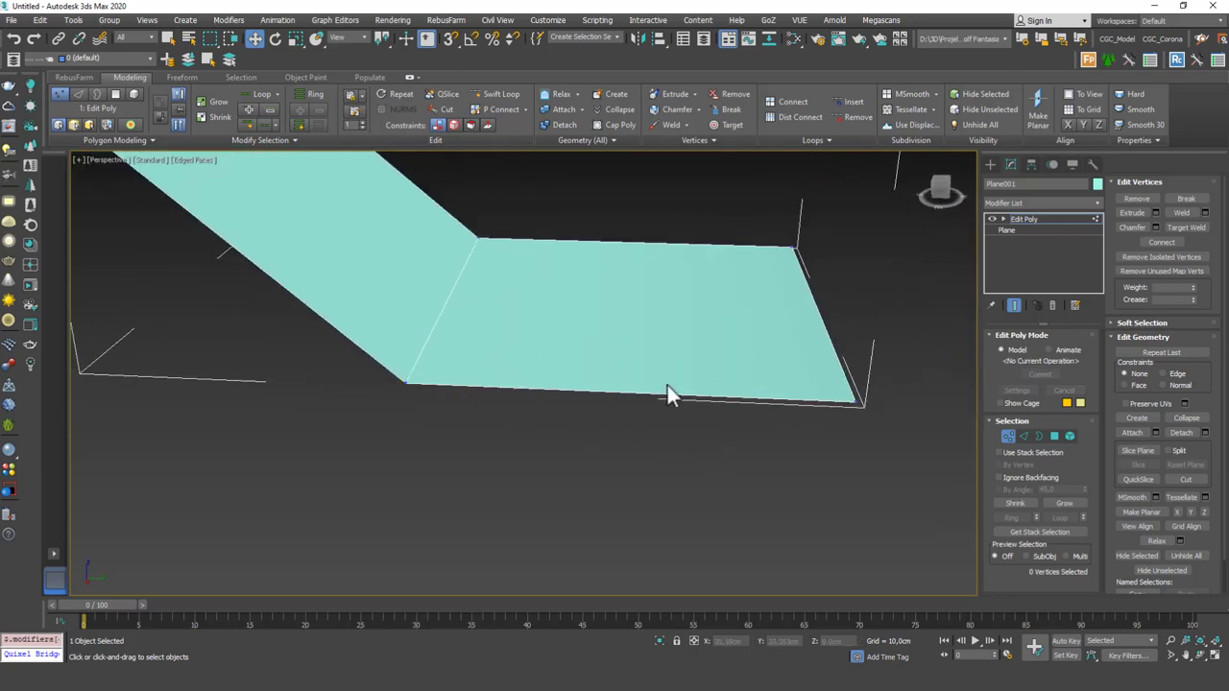
Undo both corner welds and clear the vertex selection
key(ctrl+z)
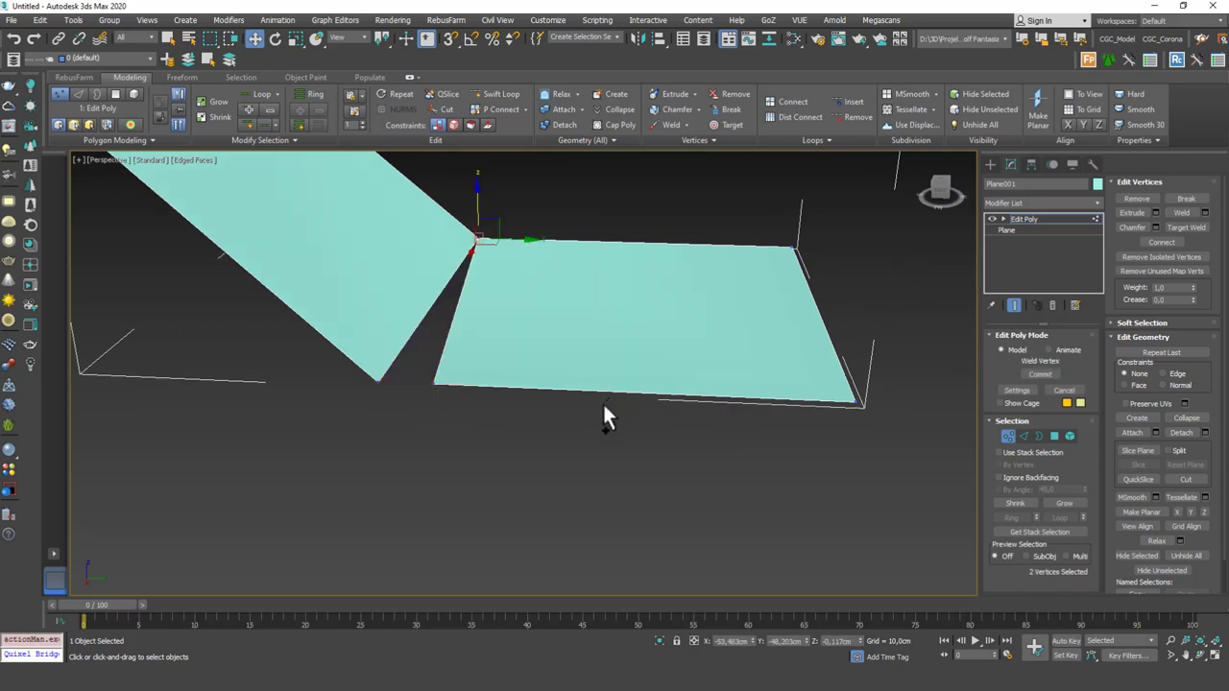
key(ctrl+z)
scroll(612, 401, down, 3)
click(604, 480)
middle_drag(605, 481, 614, 448)
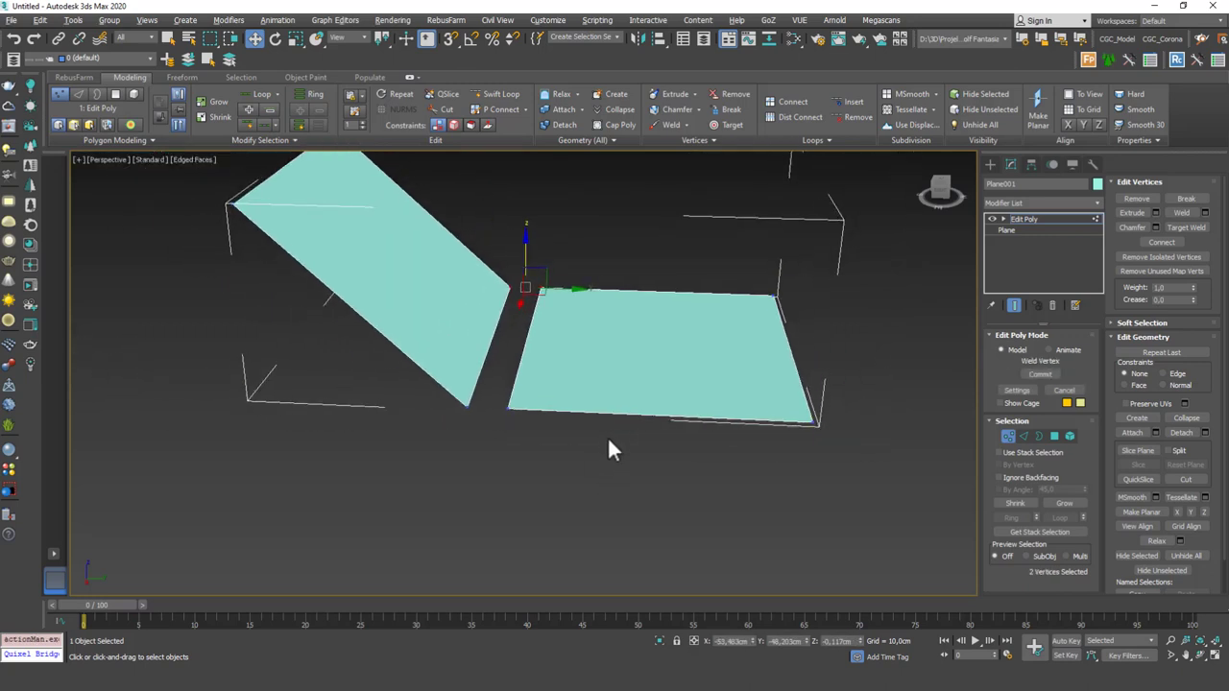
click(494, 403)
click(540, 289)
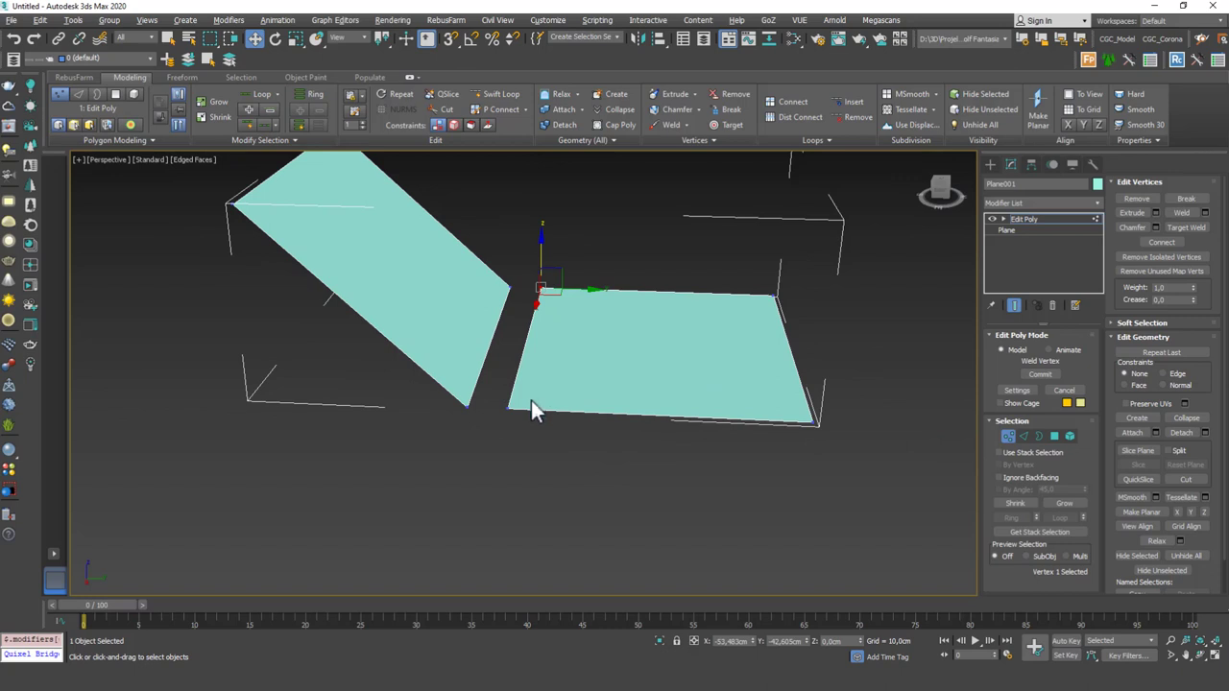
click(509, 397)
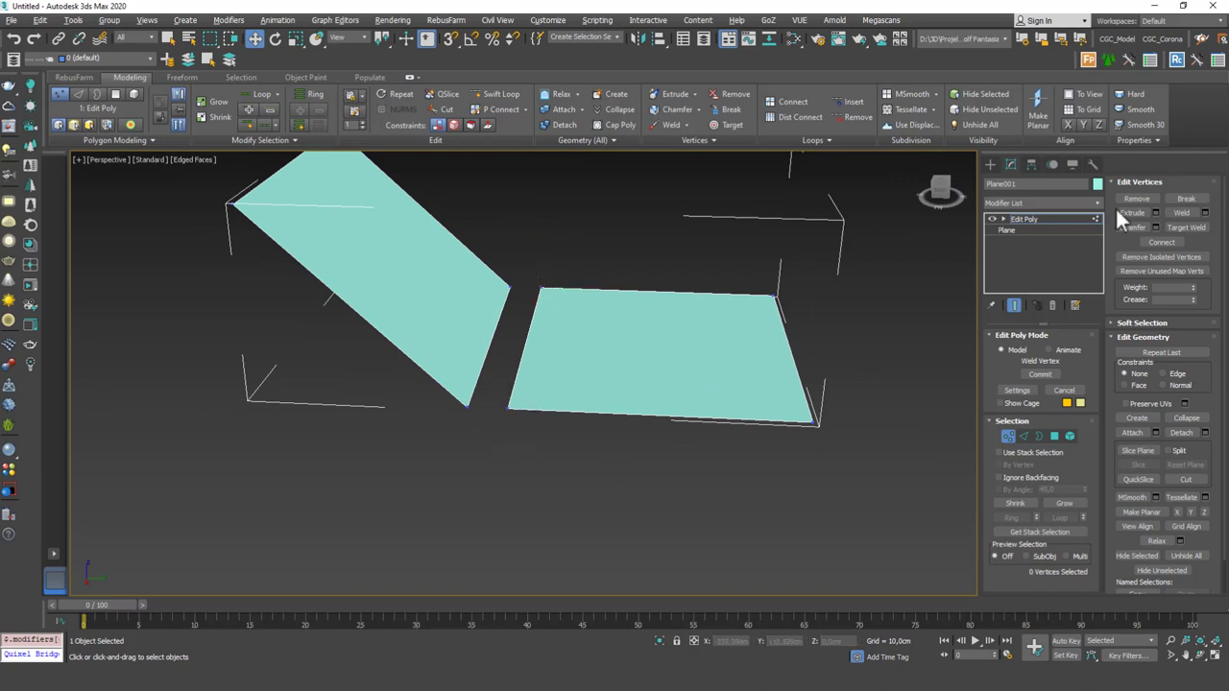
Target weld the tilted plane's near corner vertex onto the flat plane's matching corner, and reactivate Target Weld
click(1187, 227)
click(467, 407)
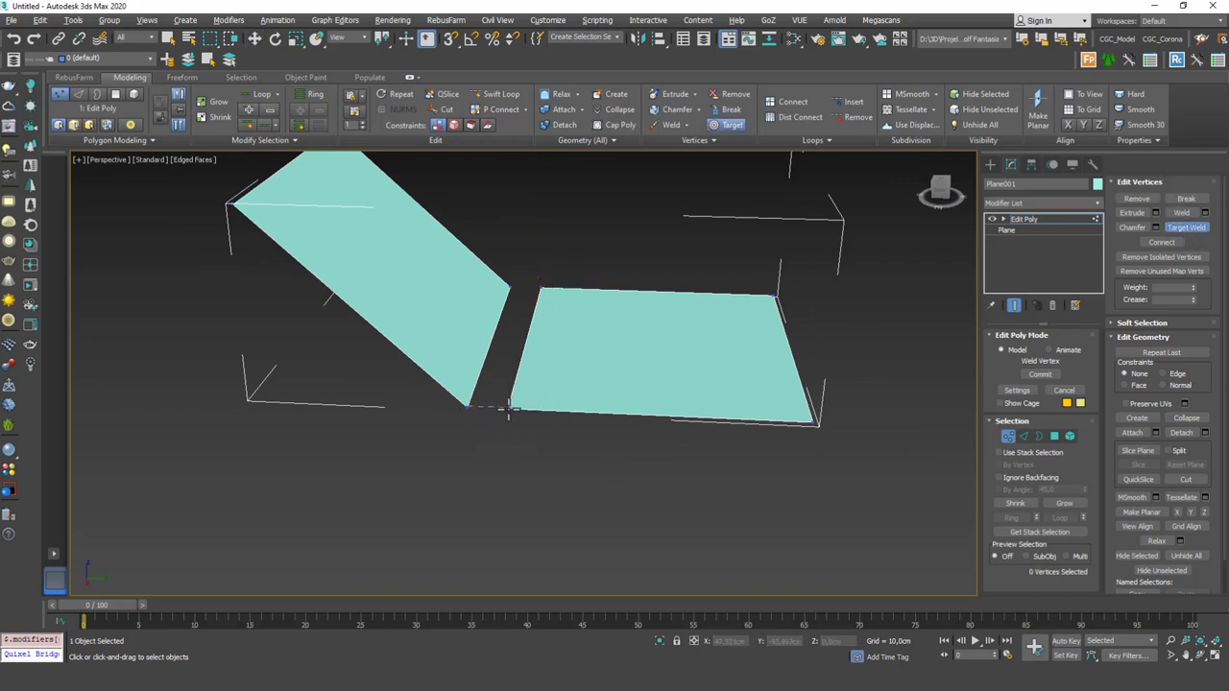
click(510, 408)
key(w)
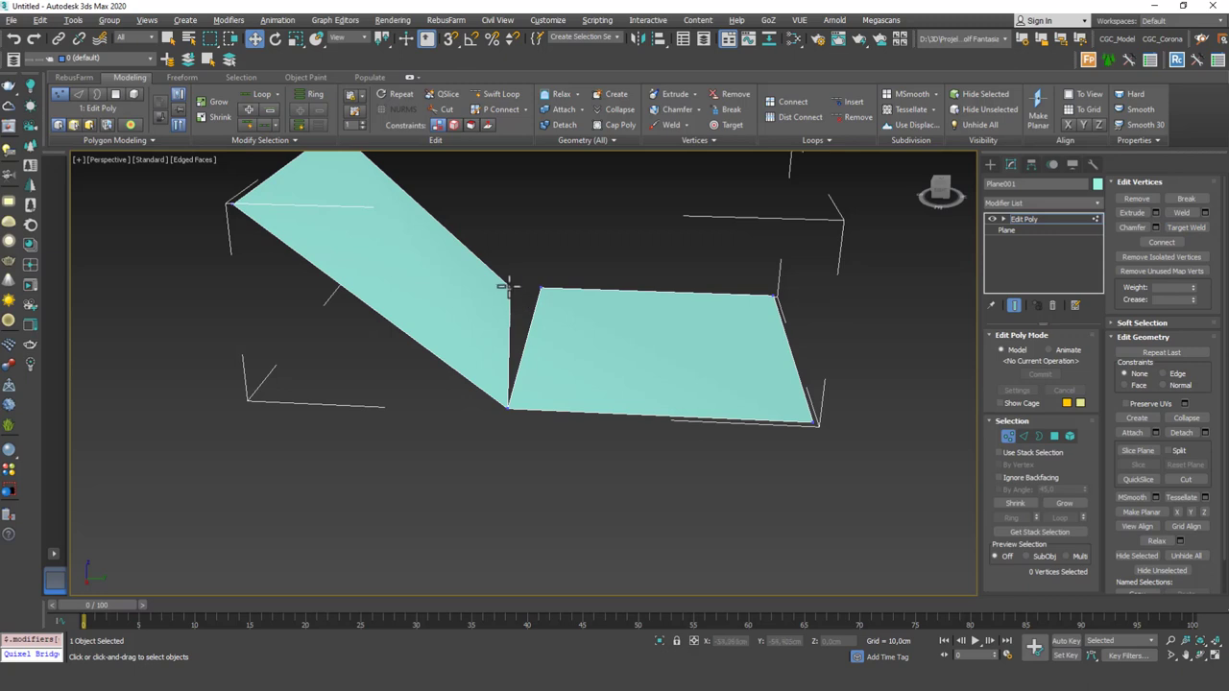
click(1131, 212)
key(ctrl+w)
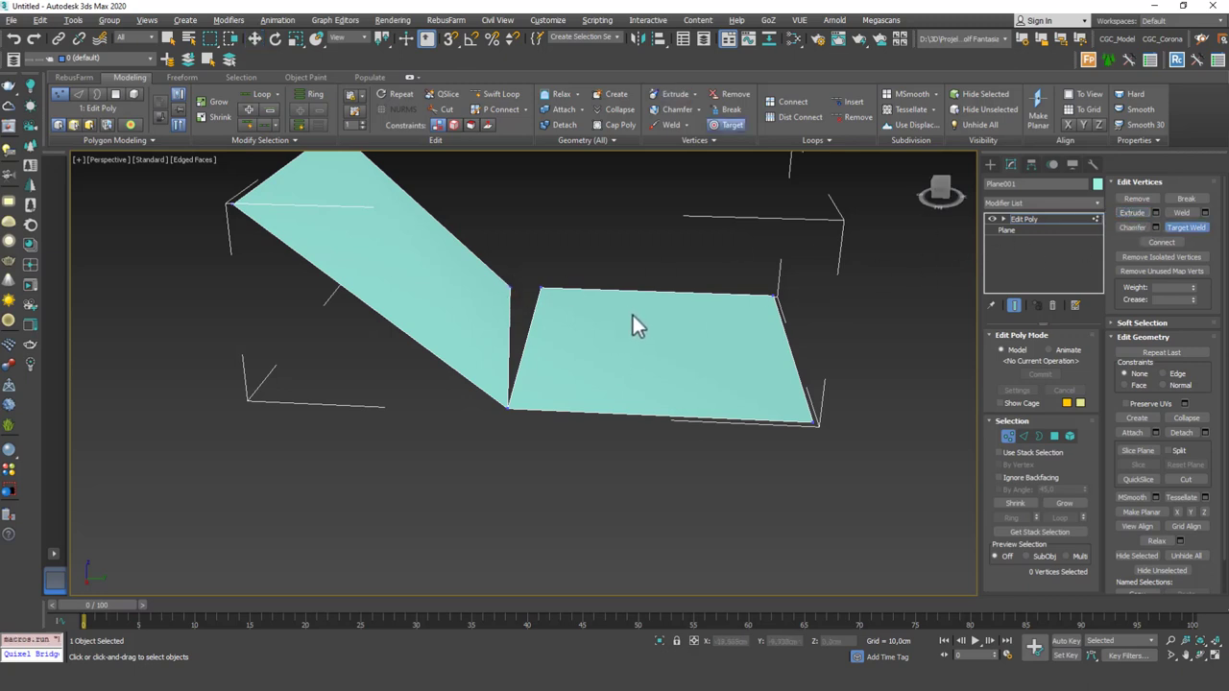
Target weld the tilted plane's far corner vertex onto the flat plane's matching corner, and return to the whole-object level with Move active
click(506, 286)
click(542, 288)
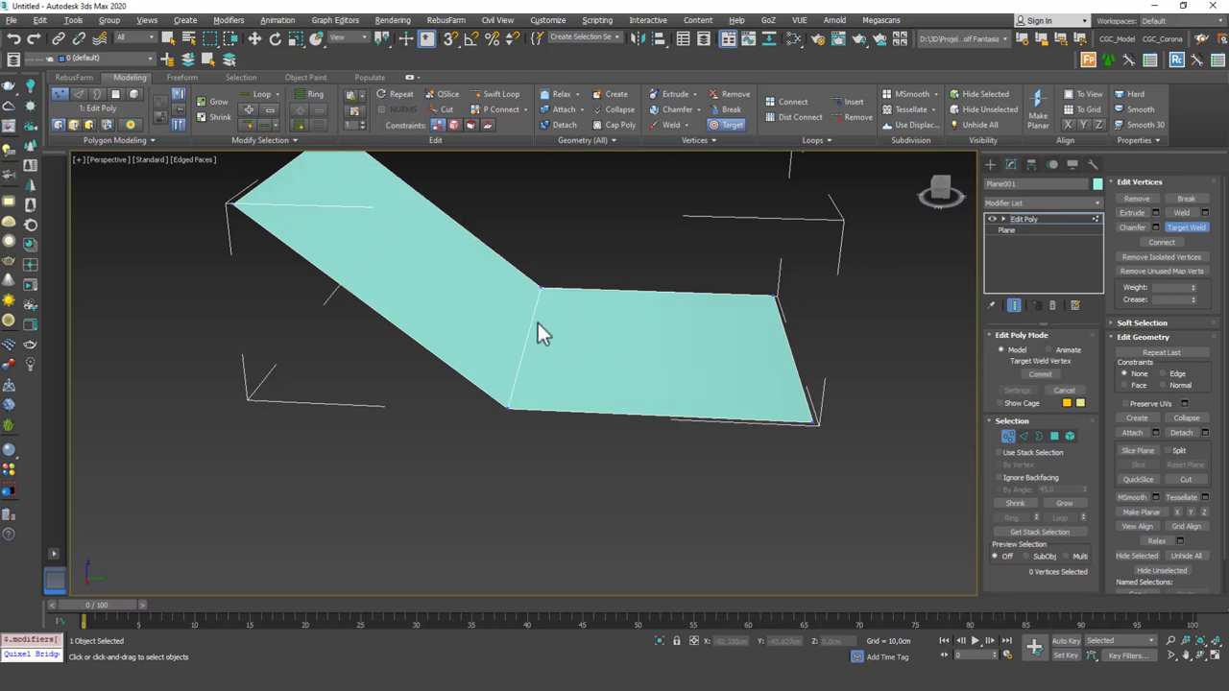
click(513, 420)
click(539, 383)
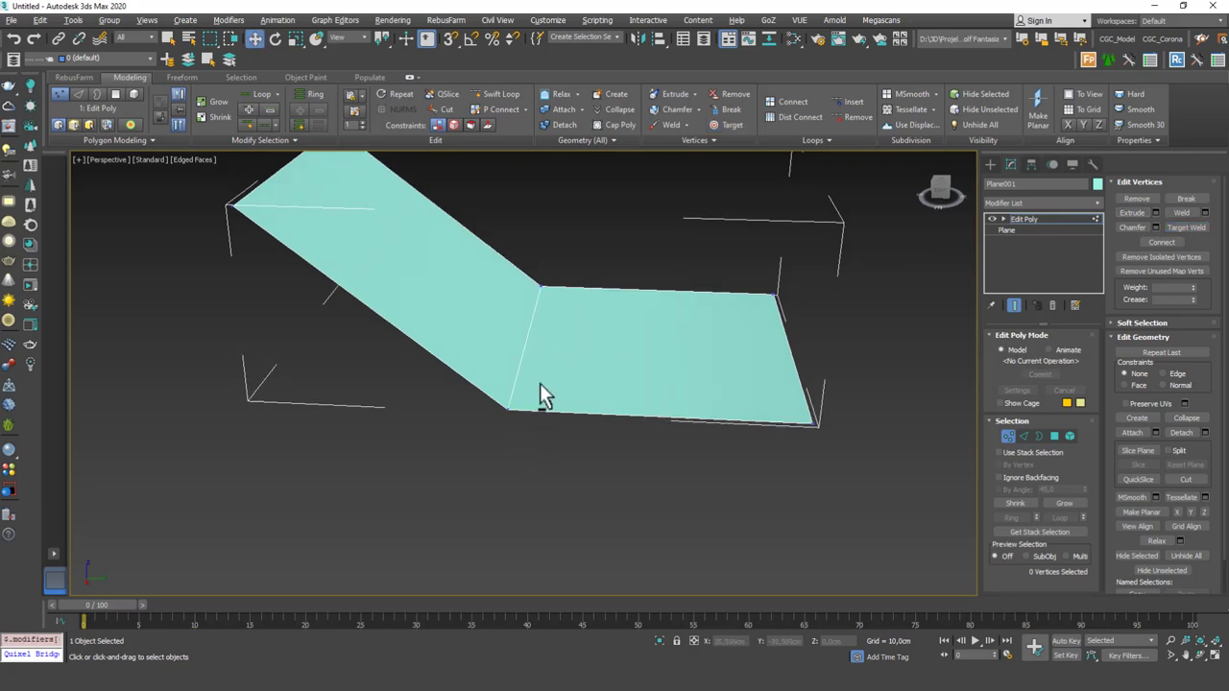
alt+middle_drag(539, 383, 526, 374)
key(w)
click(1026, 220)
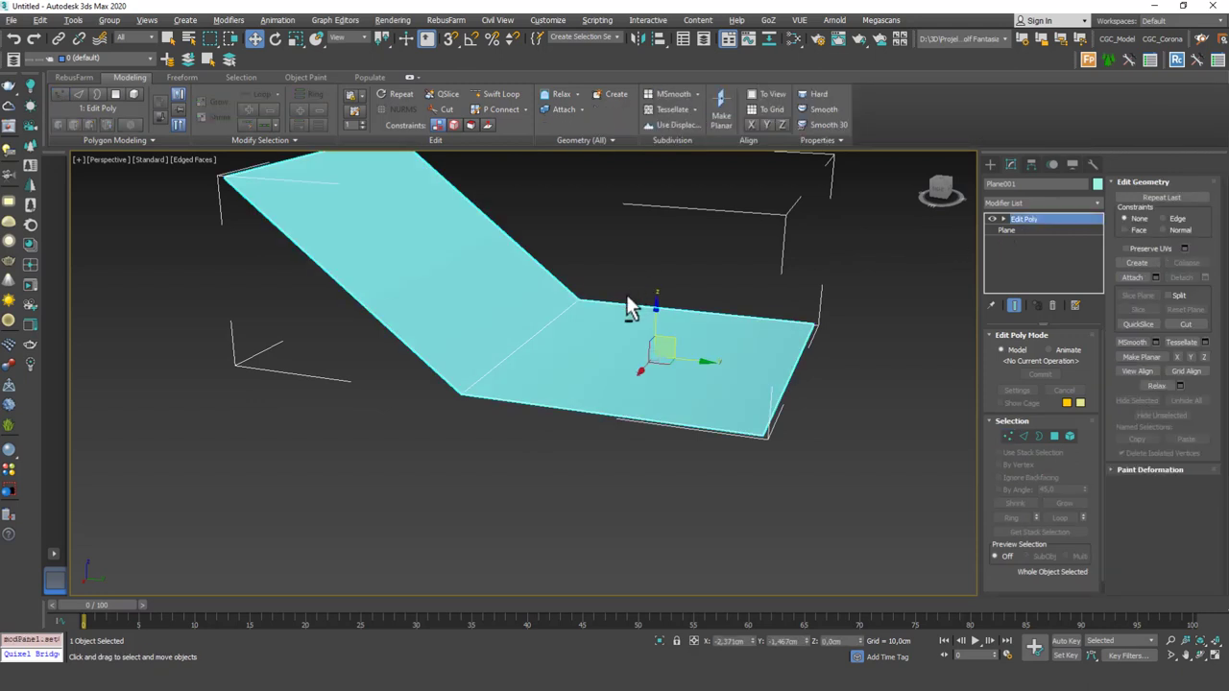
Add a Chamfer modifier above Edit Poly on the welded planes and inspect the seam up close
mouse_move(625, 301)
alt+middle_down()
mouse_move(609, 311)
mouse_move(631, 302)
mouse_move(623, 293)
alt+middle_up()
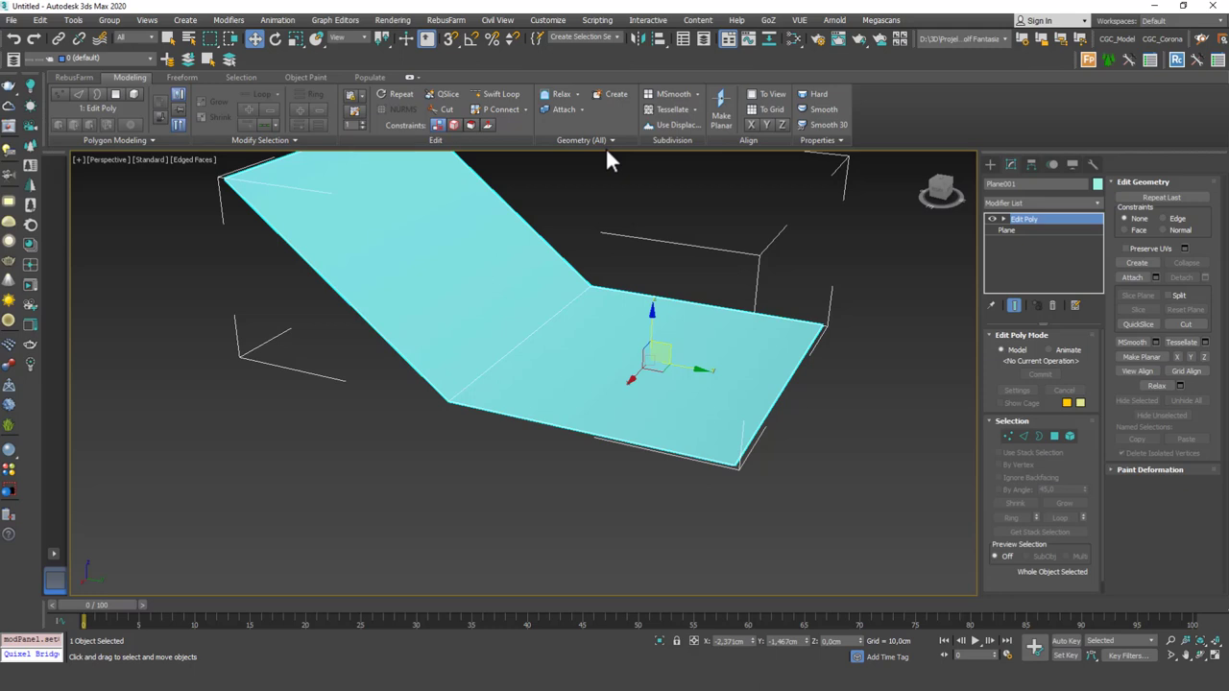
click(1034, 205)
text(cha)
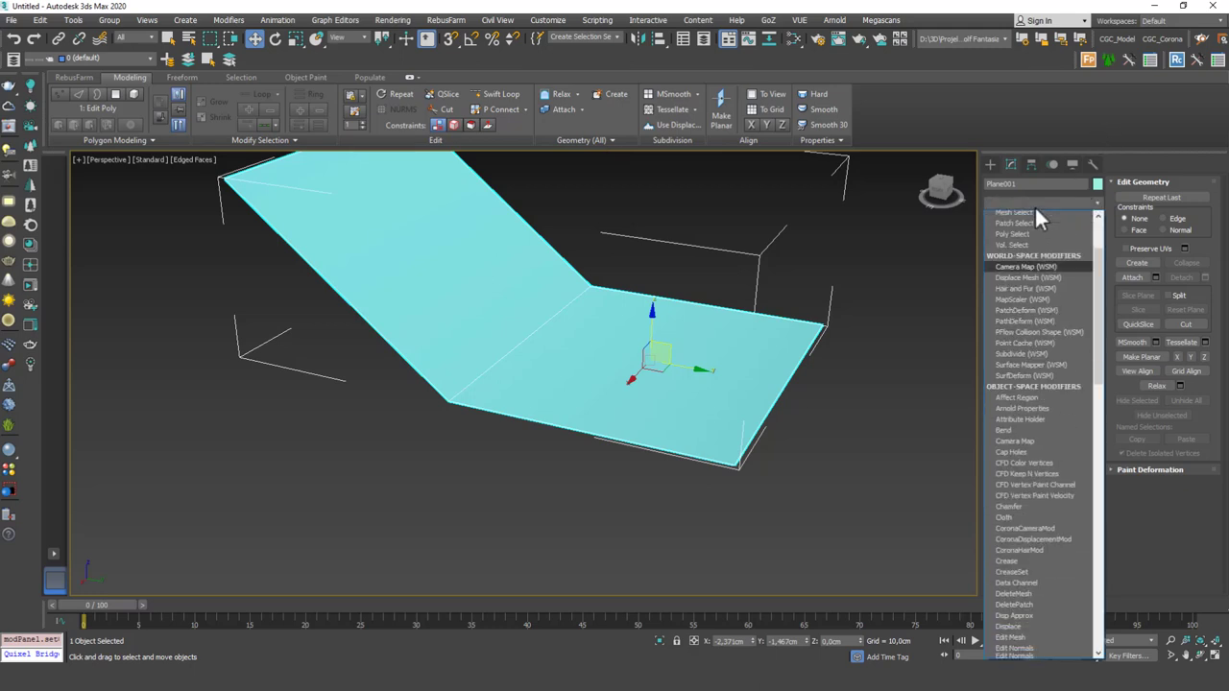
key(Return)
alt+middle_drag(586, 326, 502, 285)
scroll(506, 296, up, 5)
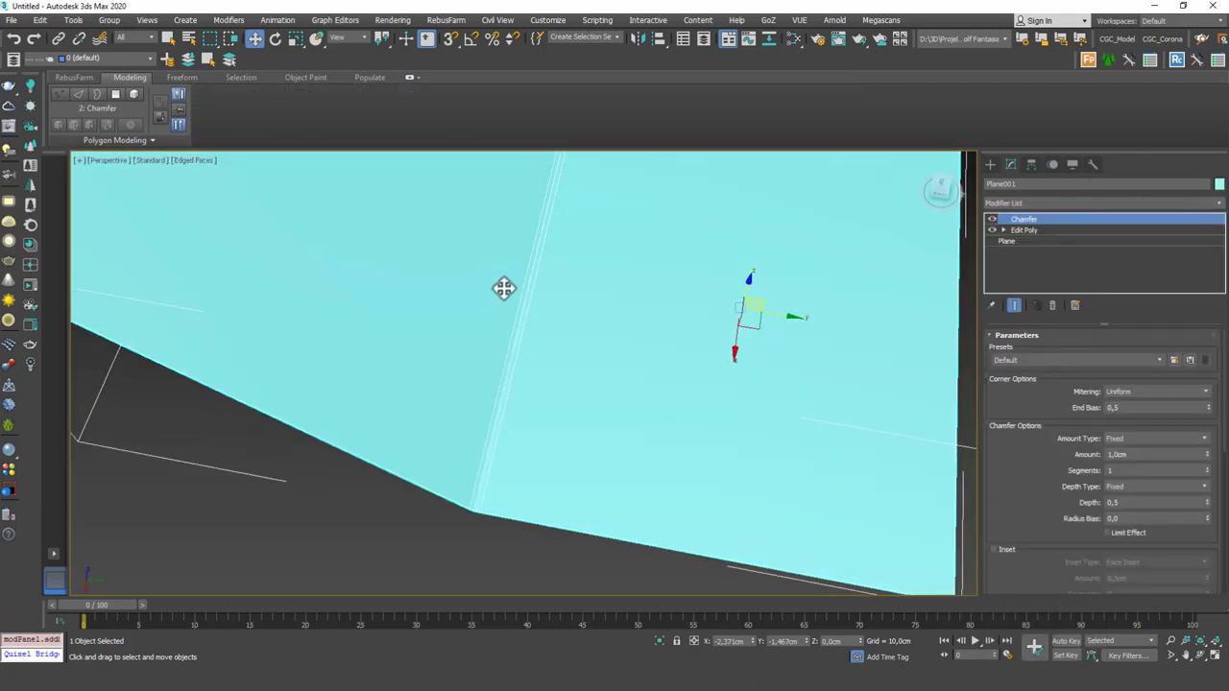
Examine the wall-corner reference photo and compare it with the chamfered seam between the two planes
mouse_move(3, 301)
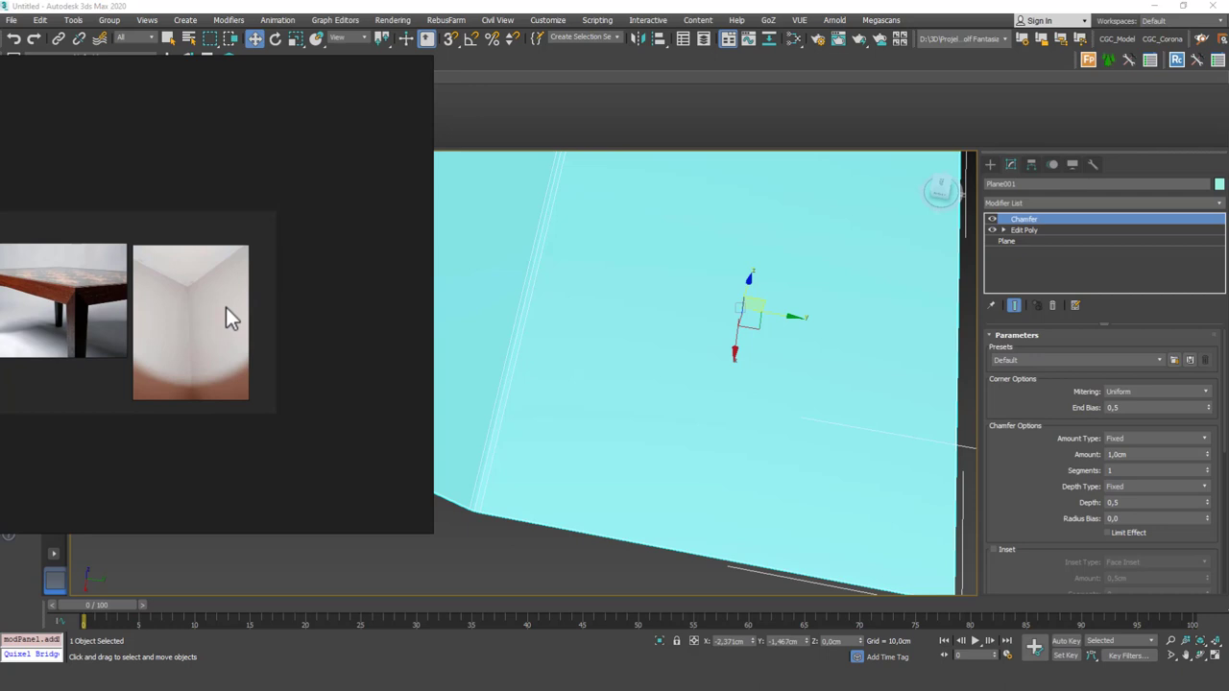
click(168, 293)
click(189, 357)
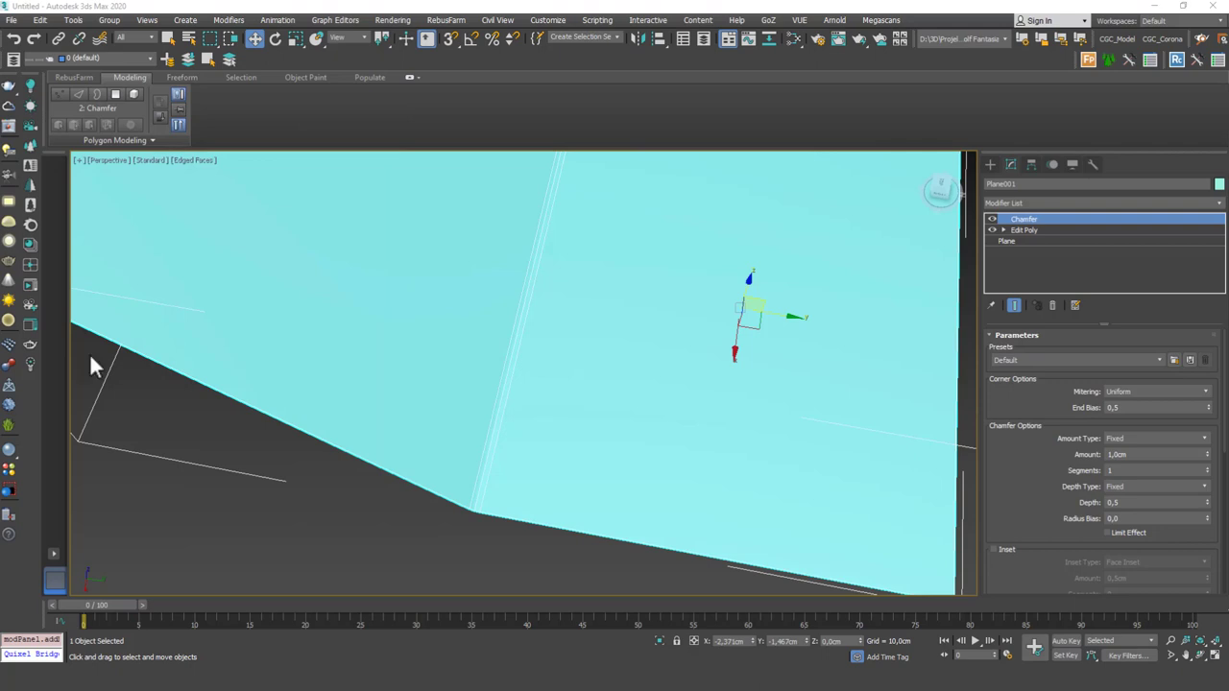
scroll(512, 439, down, 8)
alt+middle_drag(579, 450, 524, 435)
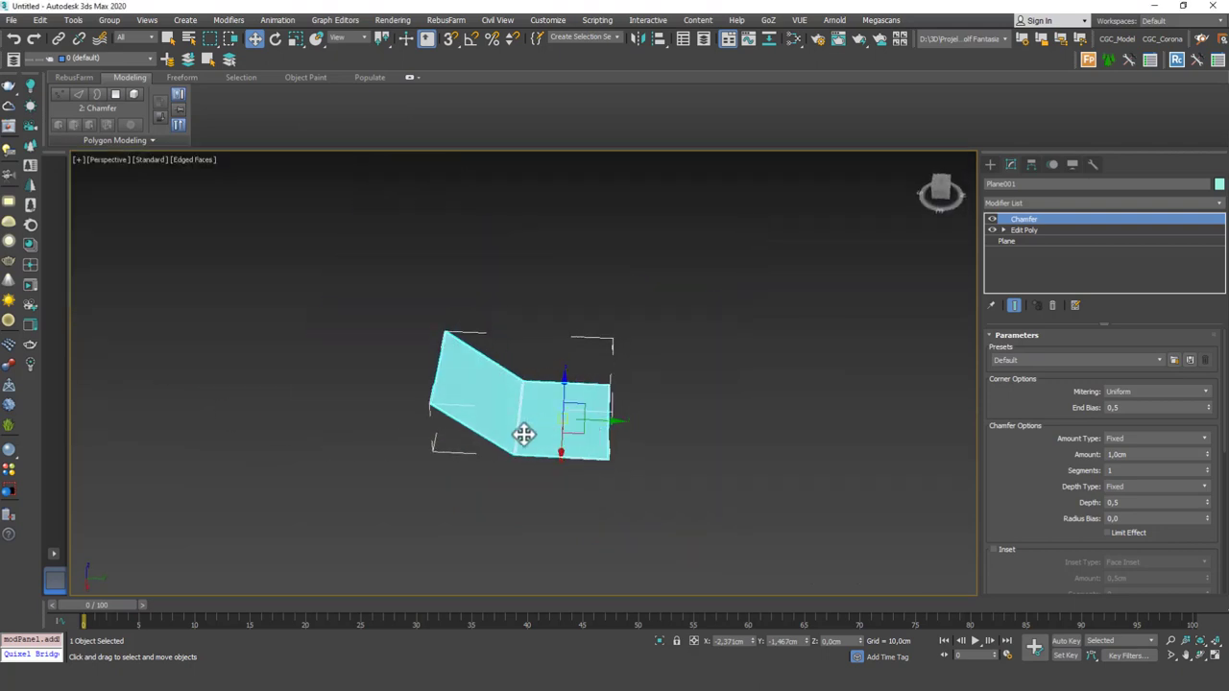
scroll(524, 435, up, 6)
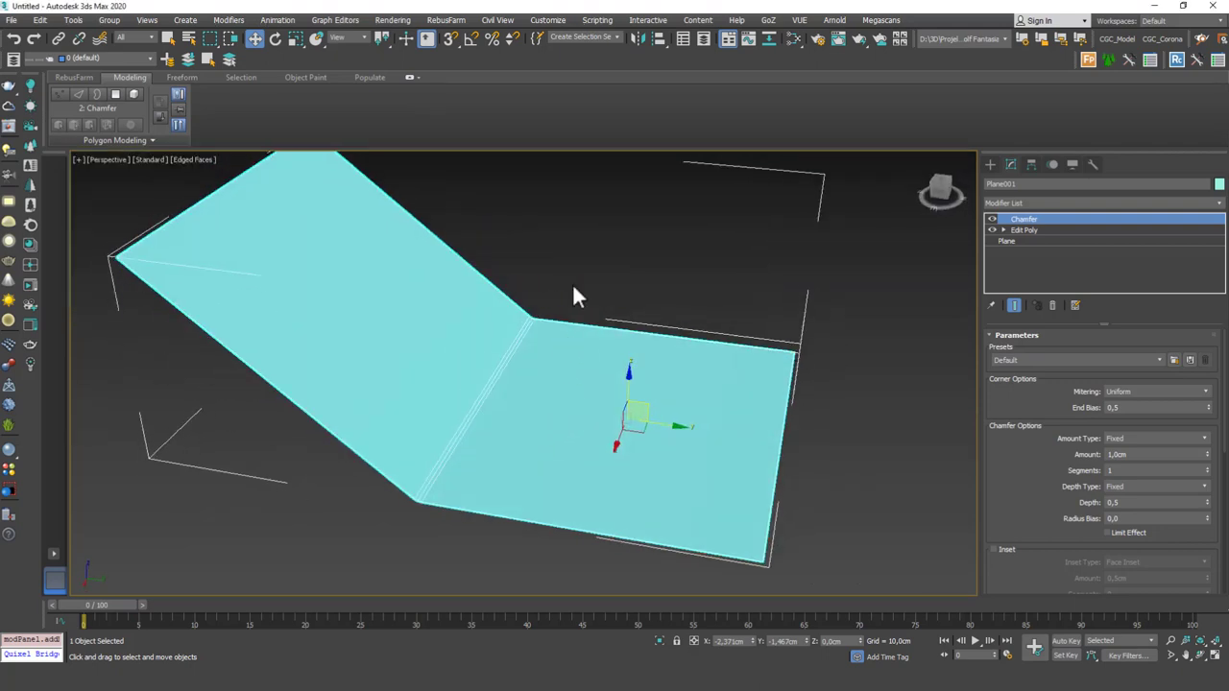